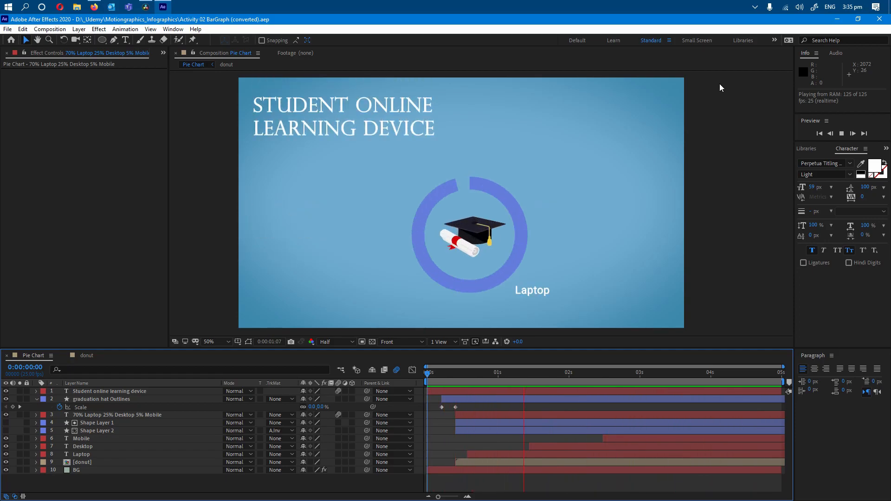
Scrub through the finished pie chart animation up to 0:00:02:17 to examine its labels and donut segments.
left_click(563, 372)
key("Page_Down")
key("Page_Down")
left_click(617, 372)
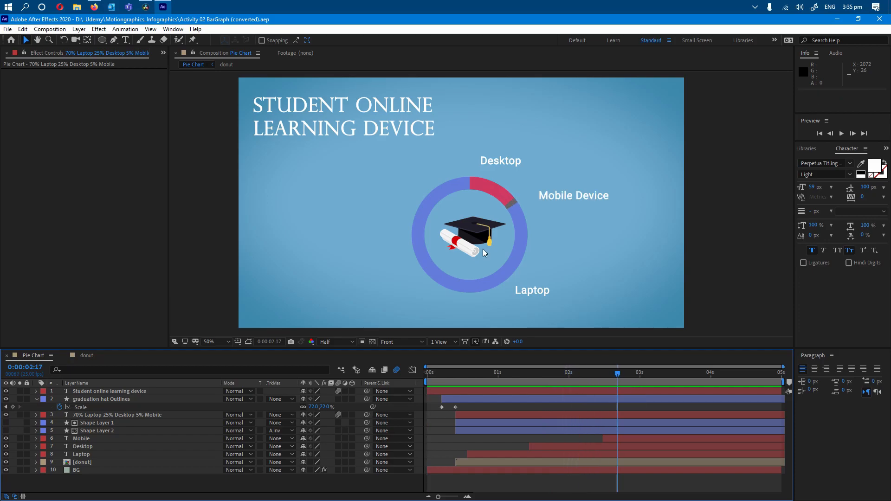
Start a new project and create a 5-second composition named "pie chart" with the HDTV 1080 25 preset.
left_click(8, 30)
mouse_move(9, 41)
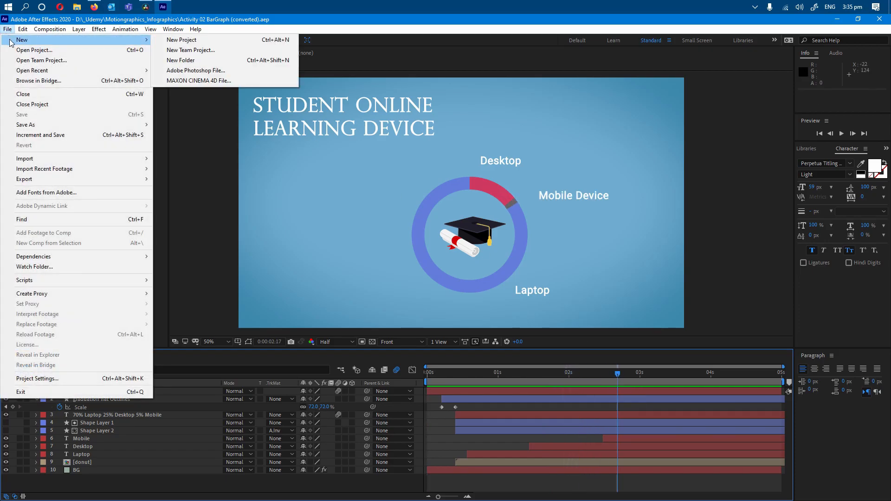
left_click(177, 44)
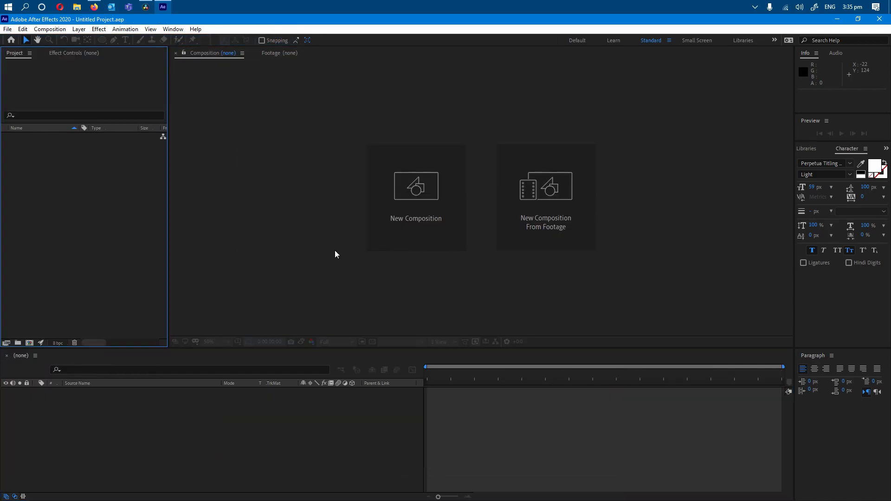
left_click(425, 191)
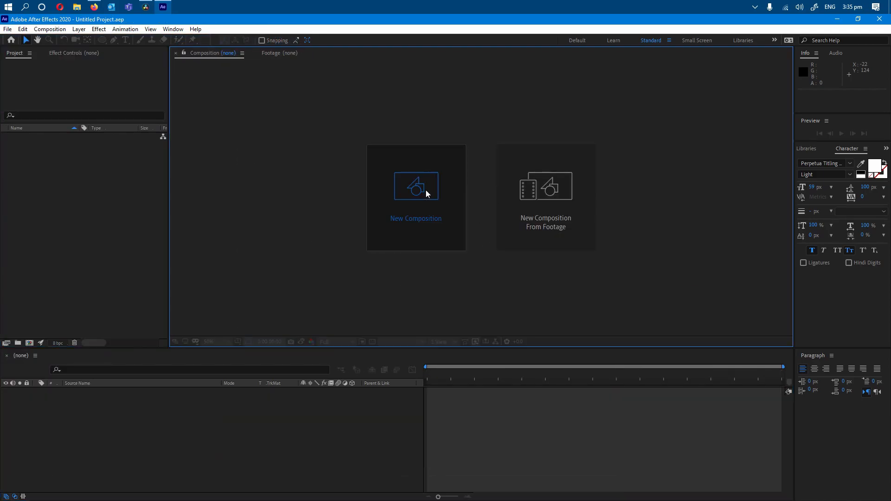
type("pl")
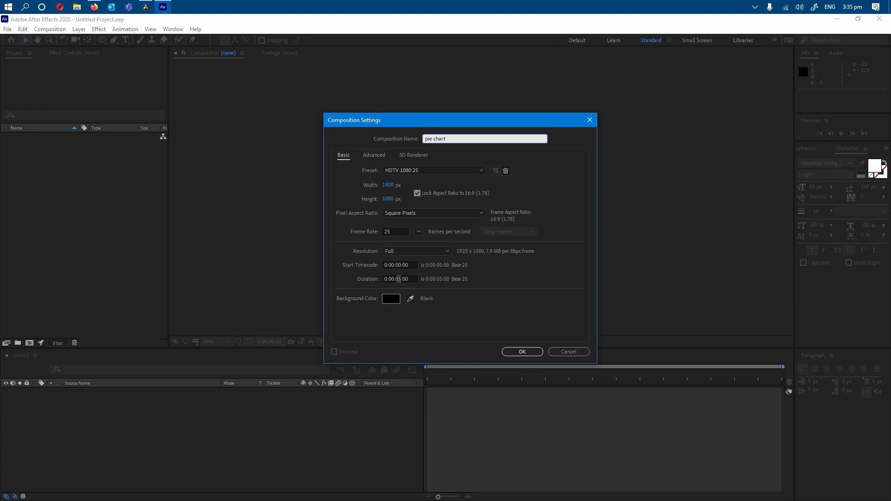
left_click_drag(398, 279, 401, 278)
left_click(523, 353)
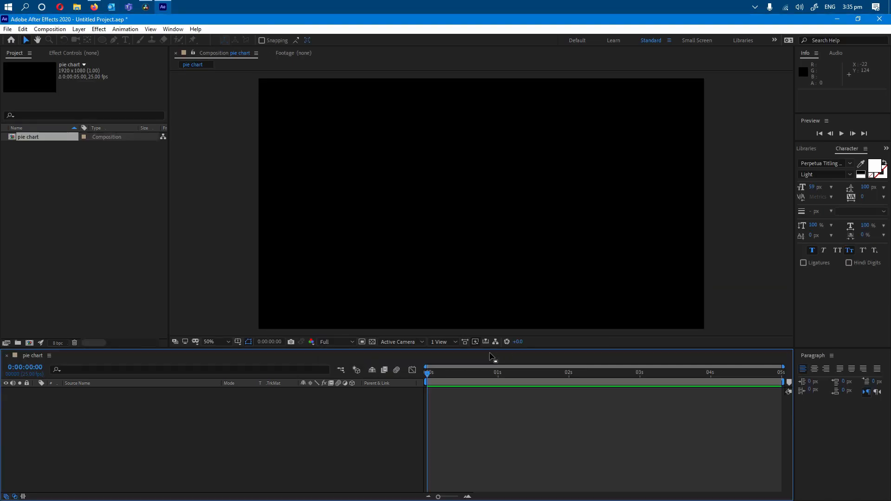
Add two folders to the project and name the second one "comp".
left_click(39, 247)
left_click(17, 343)
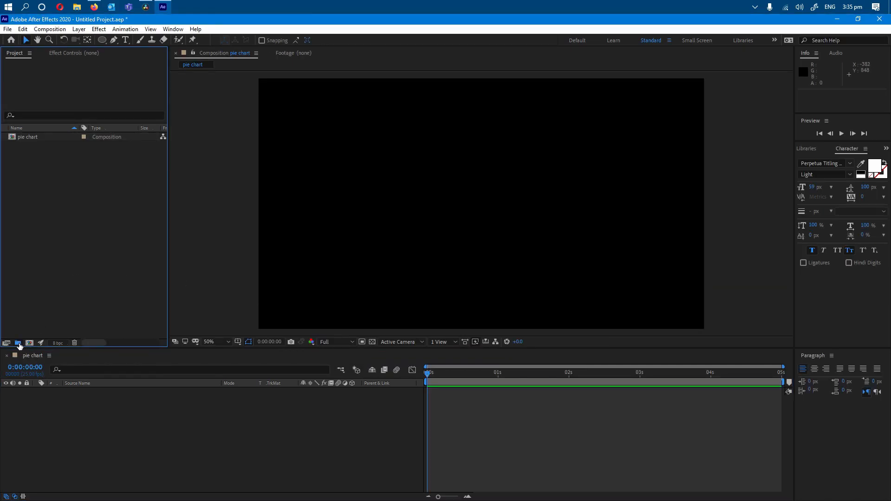
left_click(17, 344)
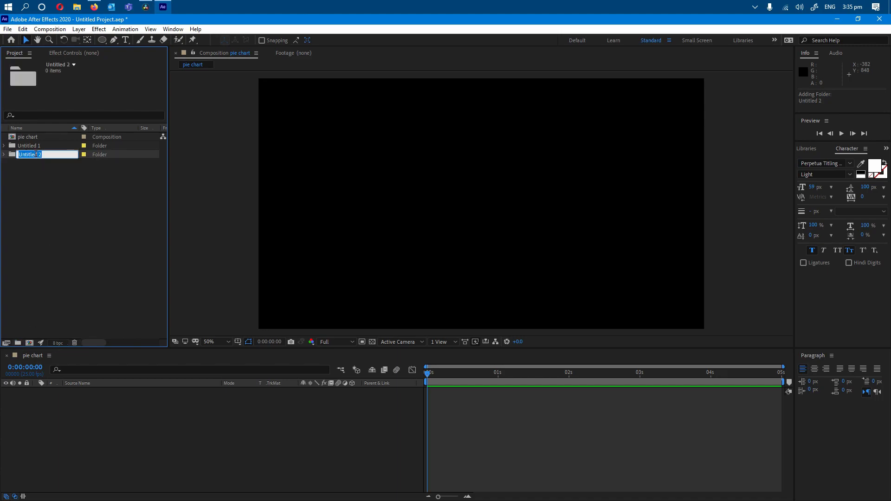
type("comp")
key("Return")
Rename the remaining untitled folder to "icons" and move the pie chart composition into the comp folder.
right_click(65, 233)
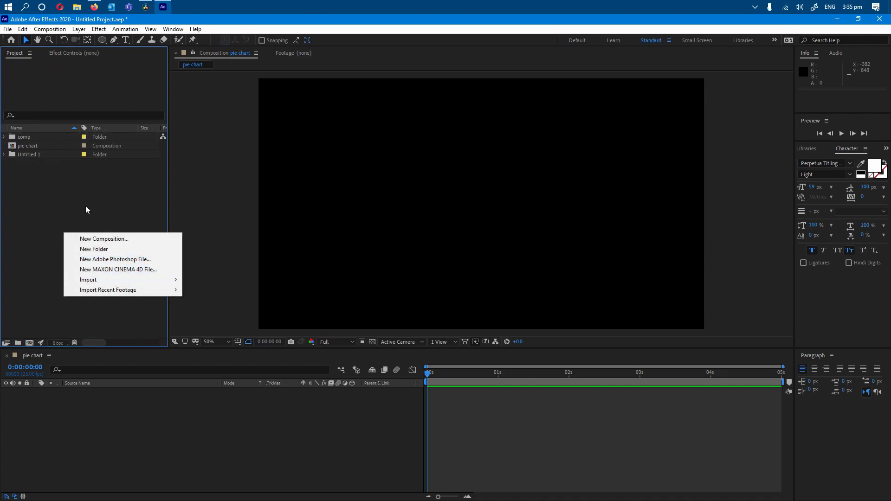
left_click(26, 137)
left_click(33, 155)
right_click(33, 155)
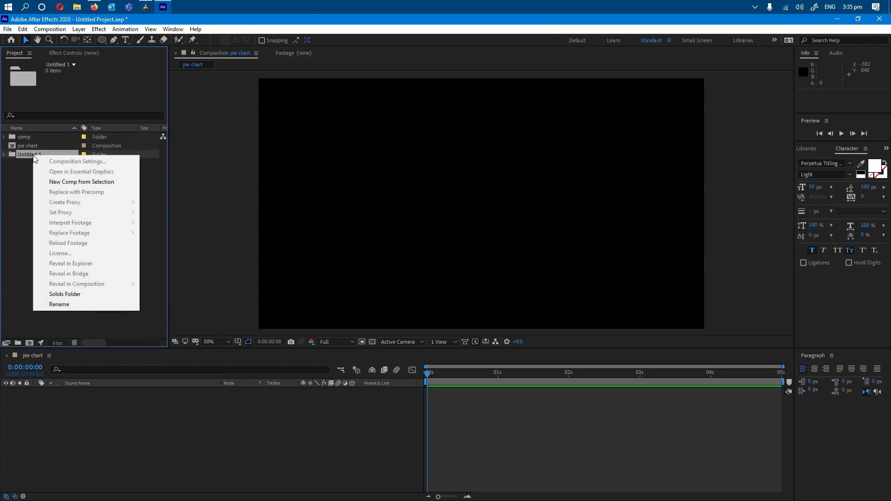
left_click(77, 305)
type("c")
type("cons")
key("Return")
left_click_drag(32, 157, 30, 138)
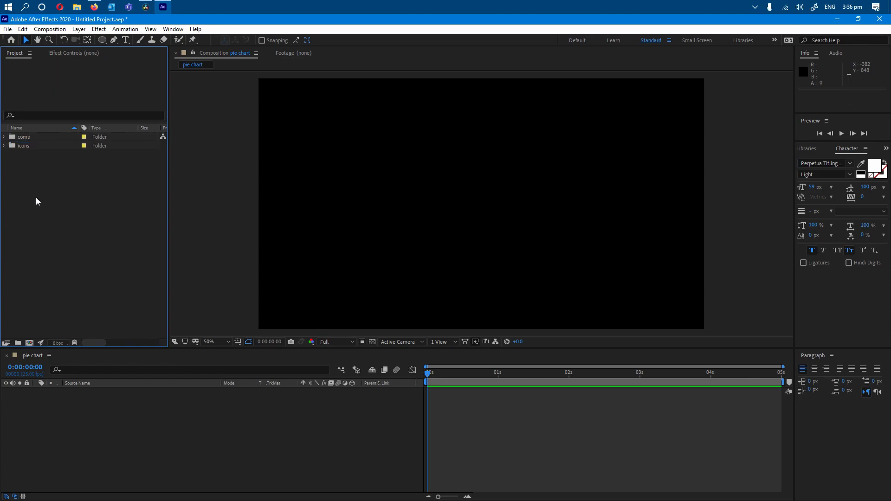
Import graduation hat.ai as footage with merged layers and move it into the icons folder.
double_click(86, 235)
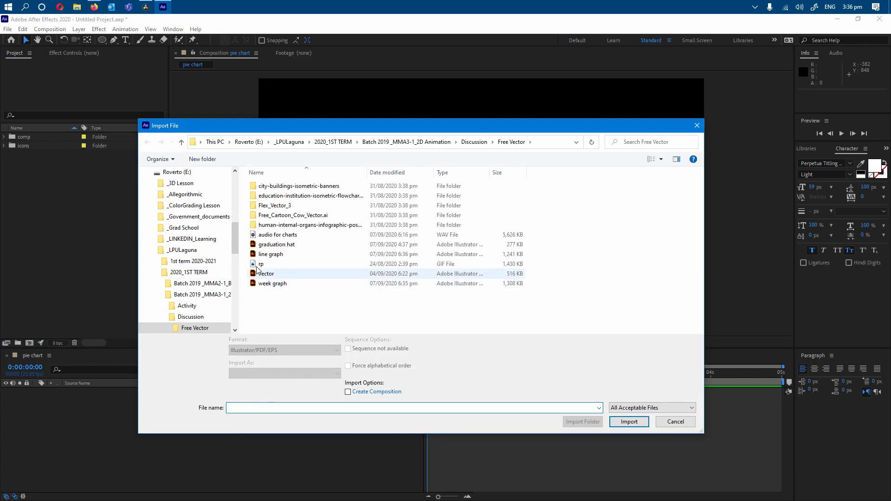
left_click(276, 246)
left_click(629, 421)
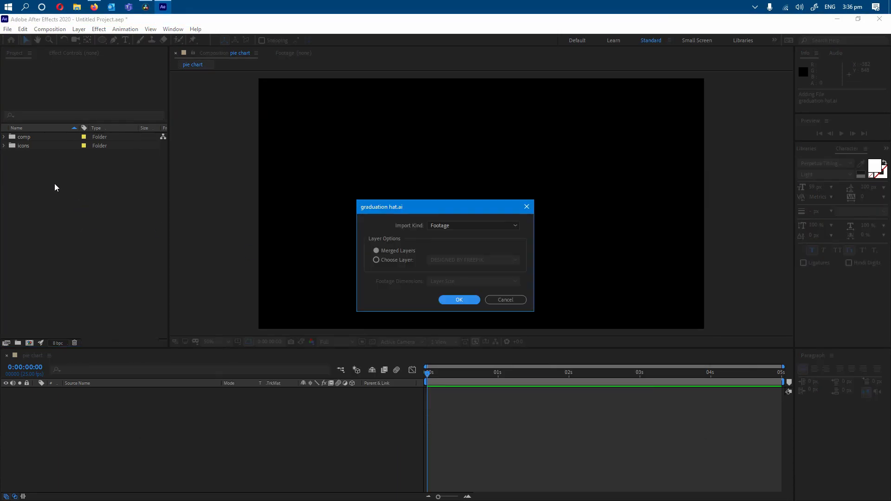
left_click(475, 299)
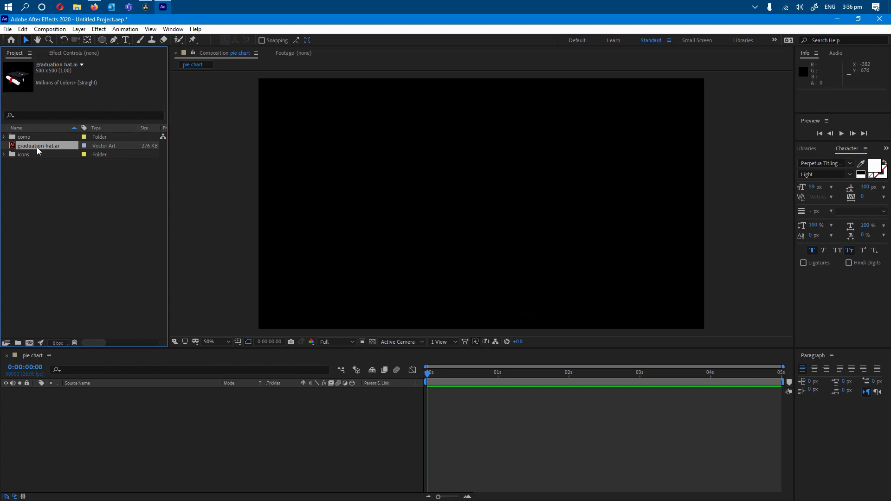
left_click_drag(35, 146, 34, 154)
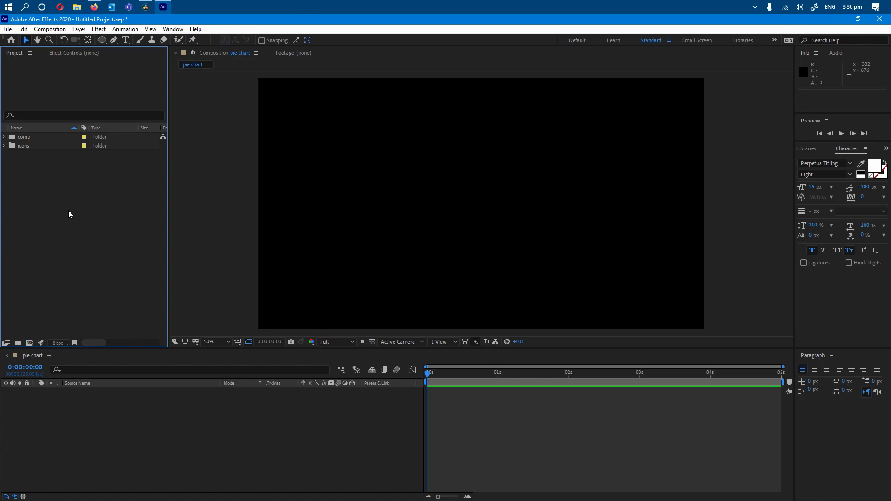
Add an empty shape layer to the pie chart composition and adjust the timeline area's height.
left_click_drag(168, 348, 168, 280)
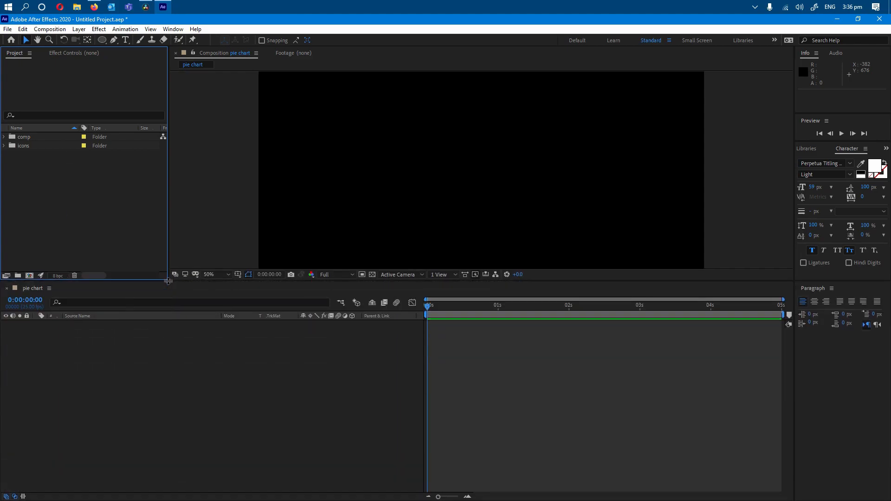
left_click(151, 389)
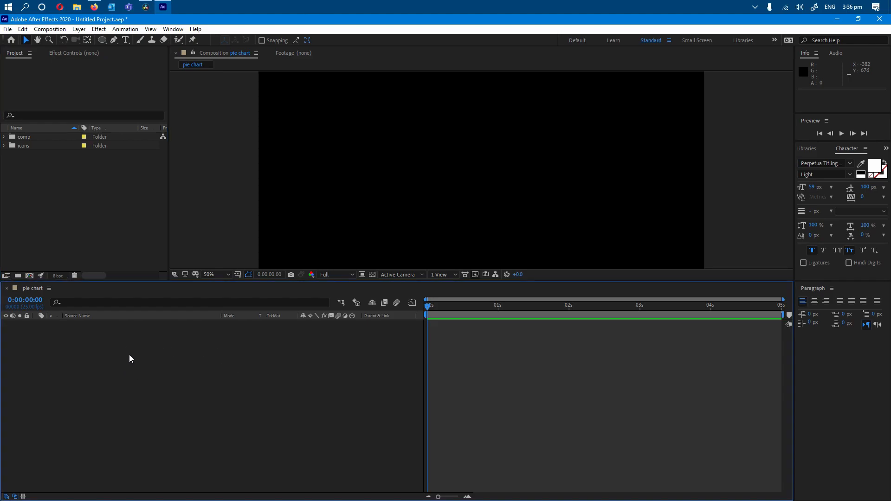
right_click(103, 356)
mouse_move(146, 363)
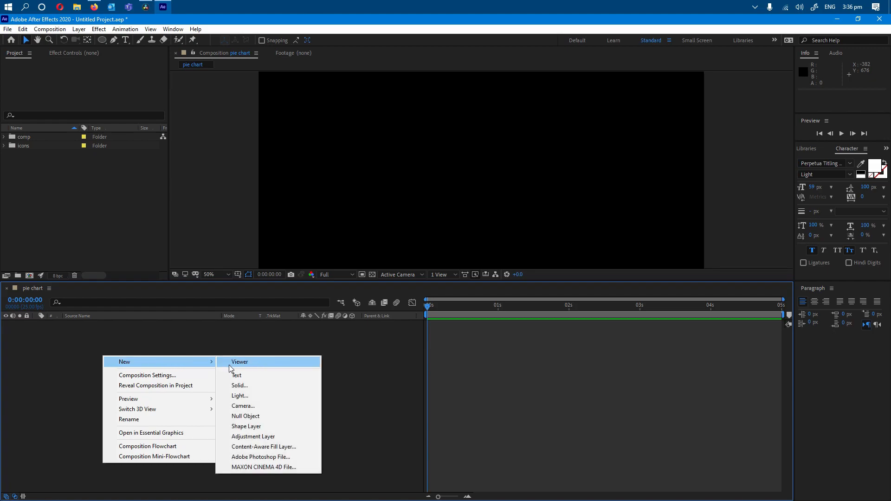
left_click(268, 427)
left_click_drag(168, 315, 168, 359)
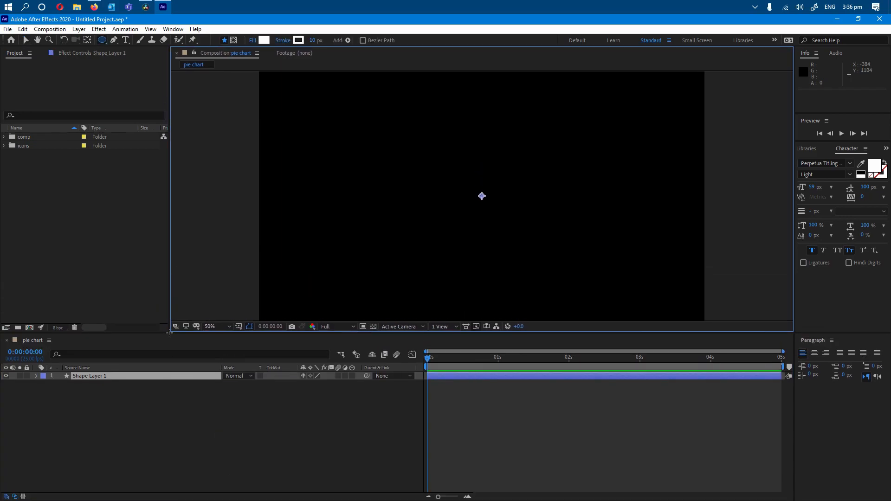
Add an ellipse path to the shape layer's contents and expand its properties.
left_click(36, 376)
left_click(83, 387)
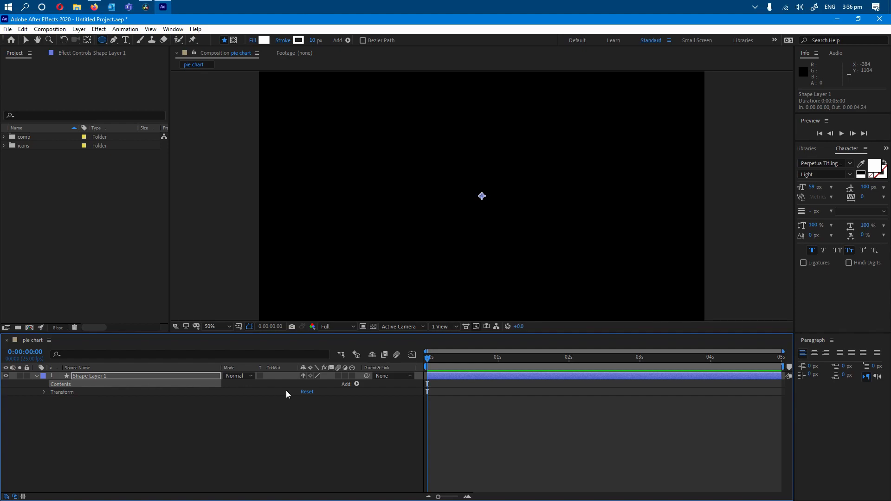
left_click(355, 384)
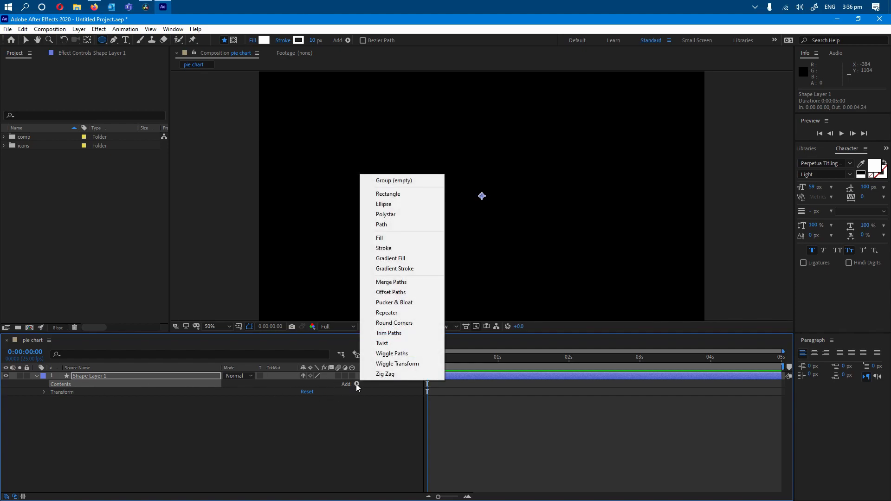
left_click(399, 207)
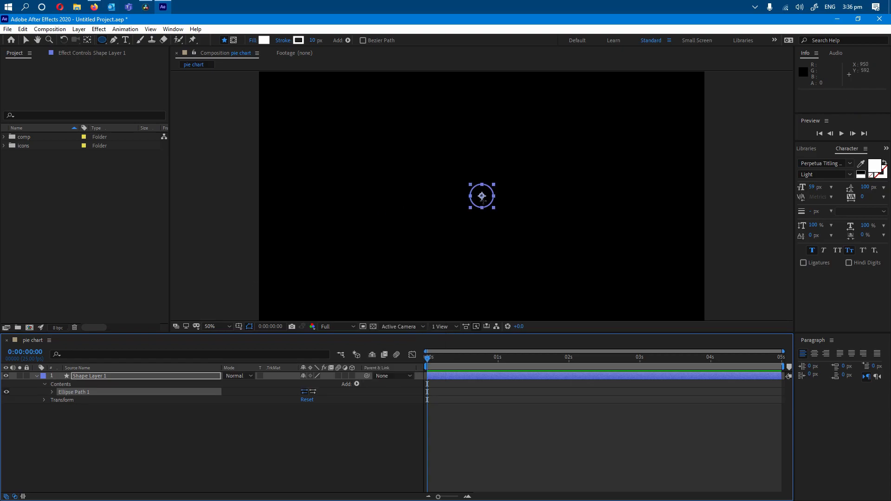
left_click(52, 392)
Set the size of the ellipse path to 250 by 250.
left_click_drag(321, 398, 381, 402)
left_click(314, 398)
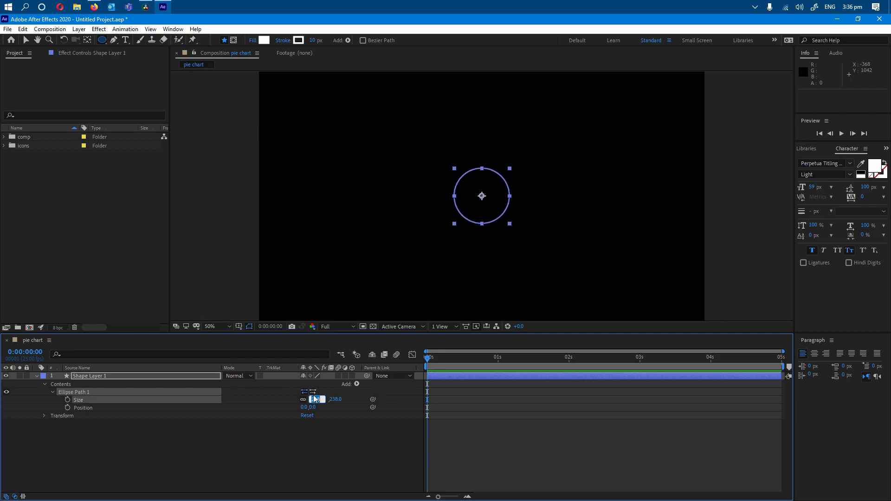
type("250")
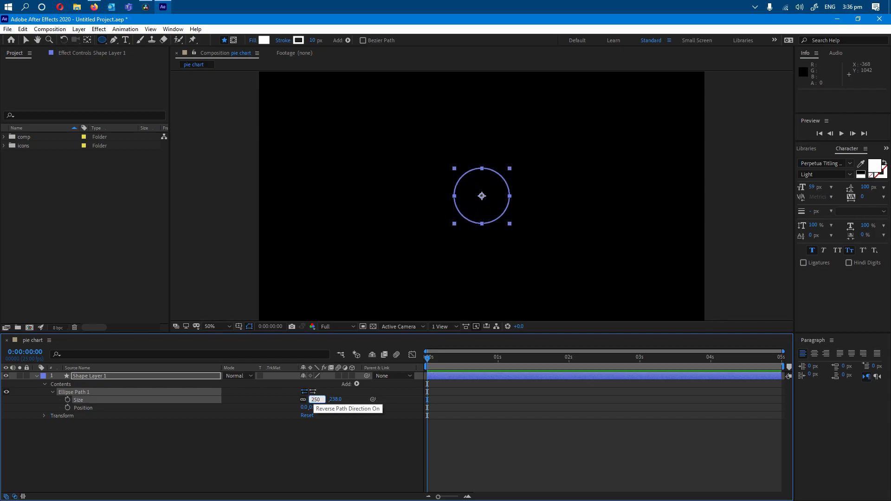
left_click(321, 408)
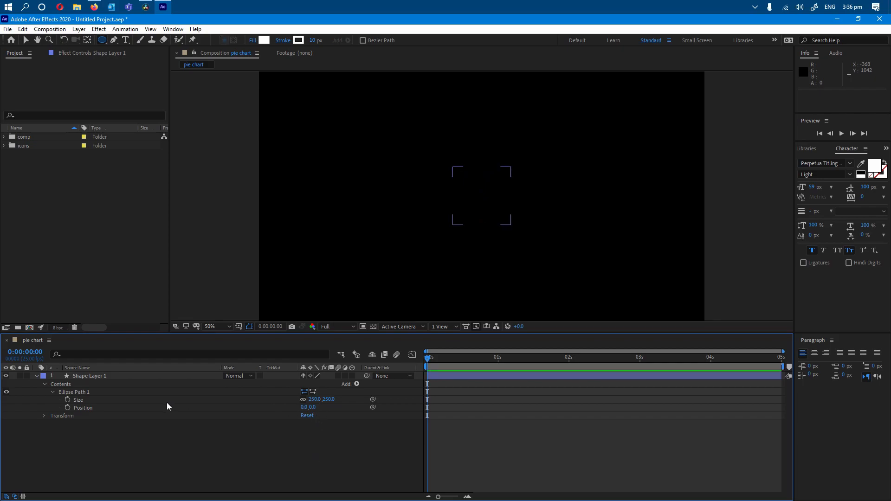
Set the size of the ellipse path to 400 by 400.
left_click(155, 399)
left_click(314, 399)
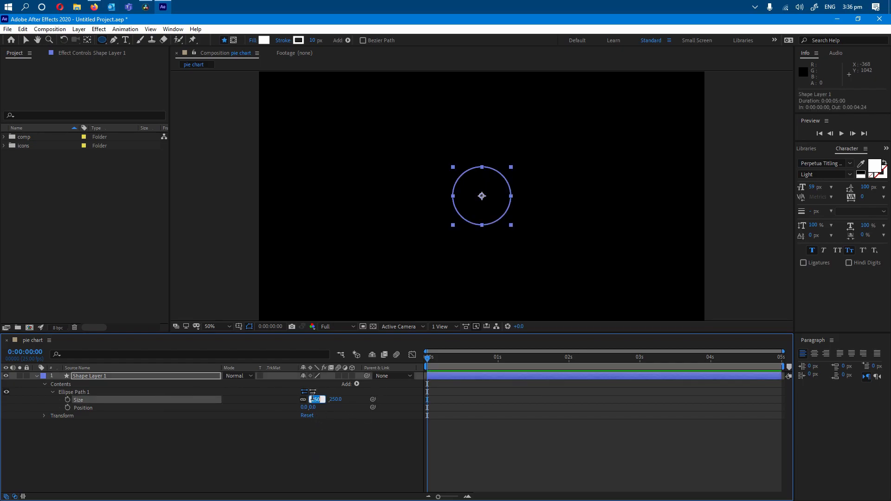
type("400")
key("Return")
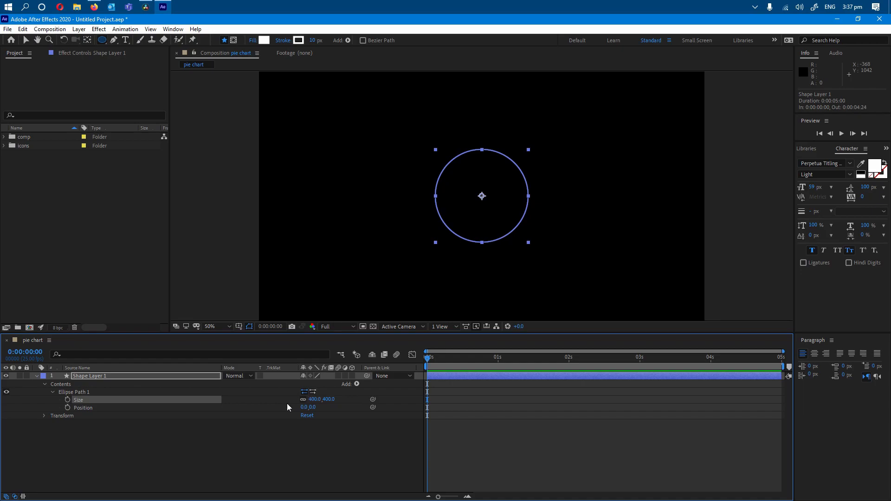
Add a second ellipse path to the contents of the same shape layer.
key("comma")
key("period")
left_click(94, 457)
left_click(356, 384)
left_click(389, 205)
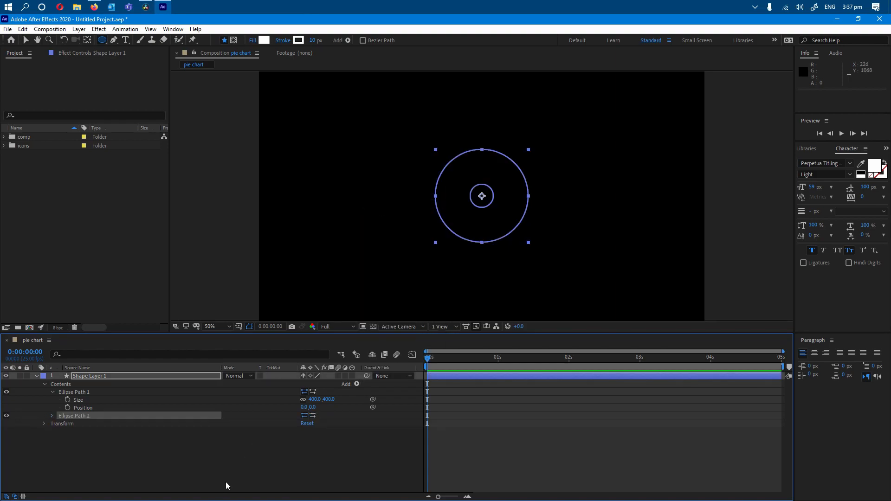
Set the size of the second ellipse path to 300 by 300.
left_click(53, 416)
left_click(77, 424)
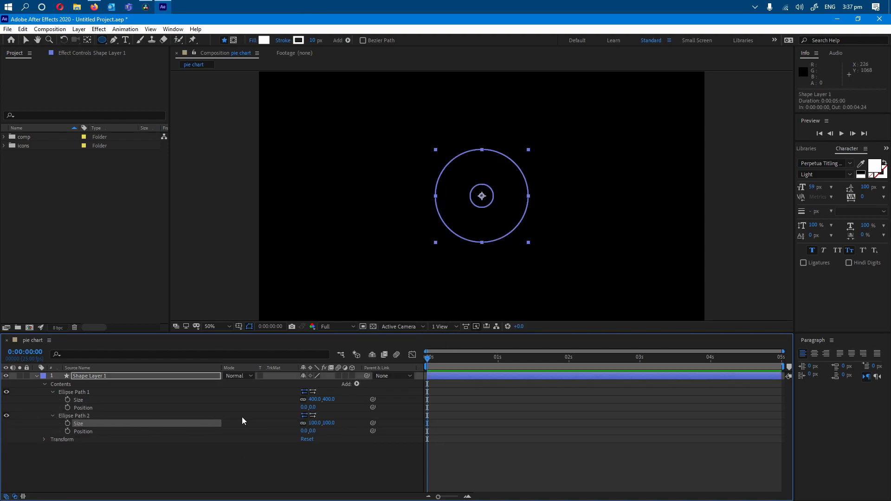
left_click_drag(313, 424, 401, 423)
left_click(315, 422)
type("300")
key("Return")
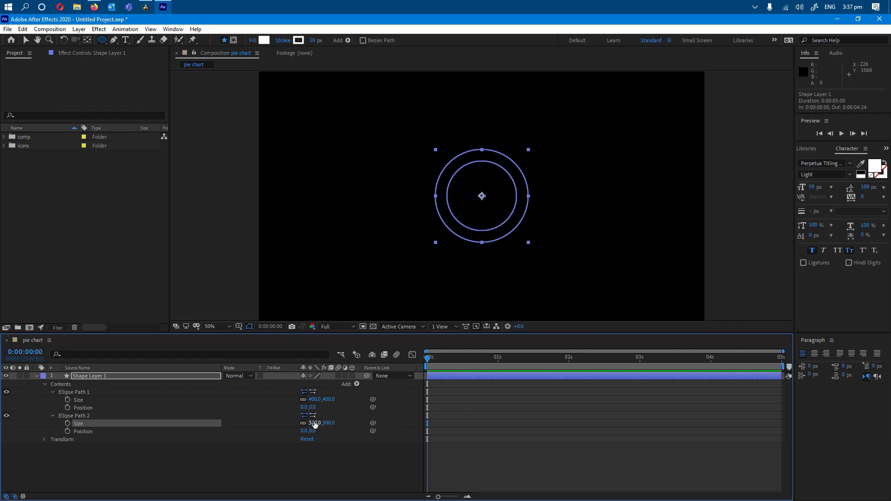
Add a fill to the shape layer's contents and set the fill color to white.
left_click(173, 459)
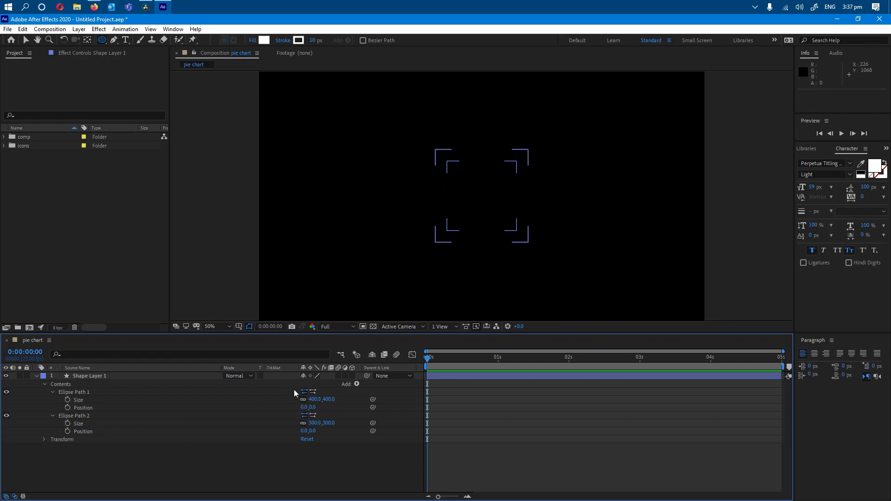
left_click(357, 384)
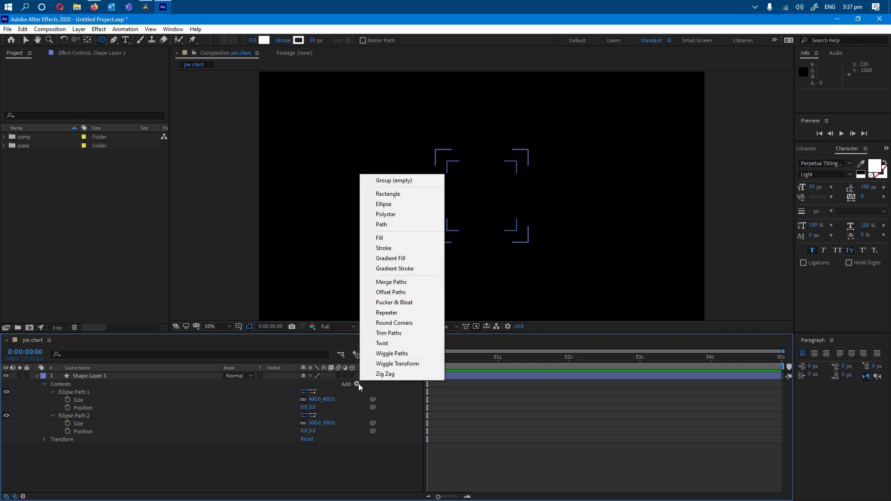
left_click(394, 238)
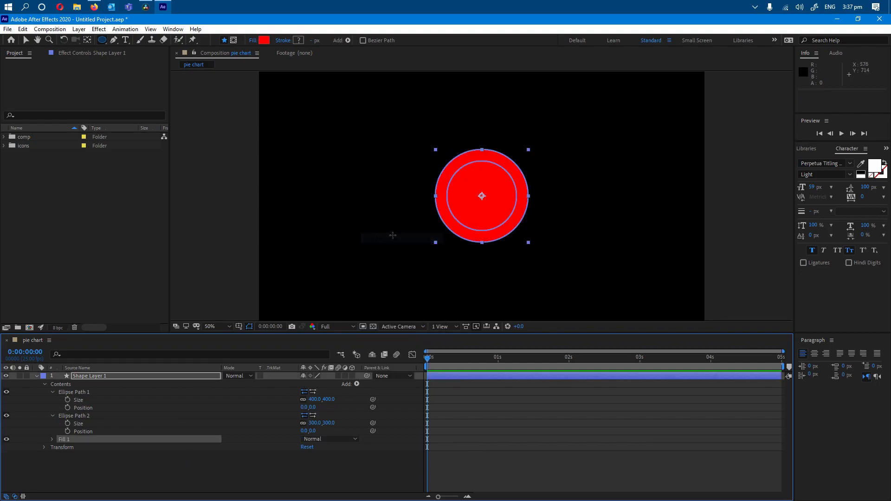
left_click(52, 442)
left_click(305, 463)
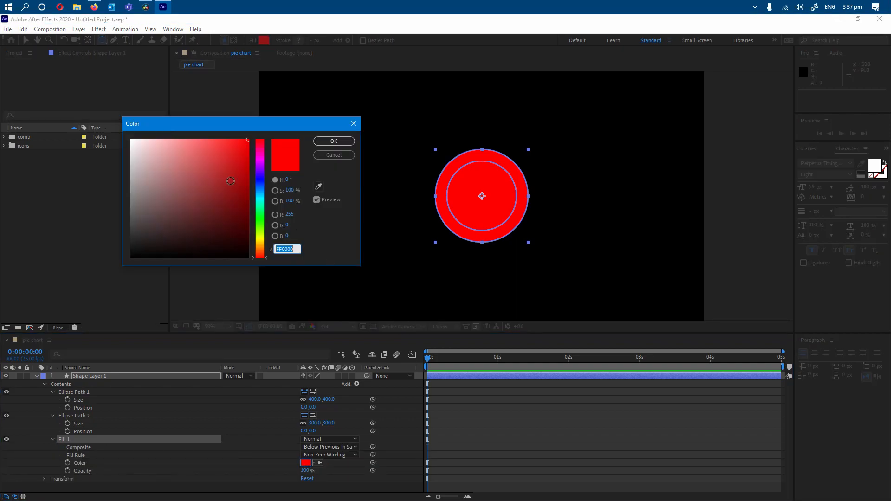
left_click_drag(141, 148, 127, 136)
left_click(333, 141)
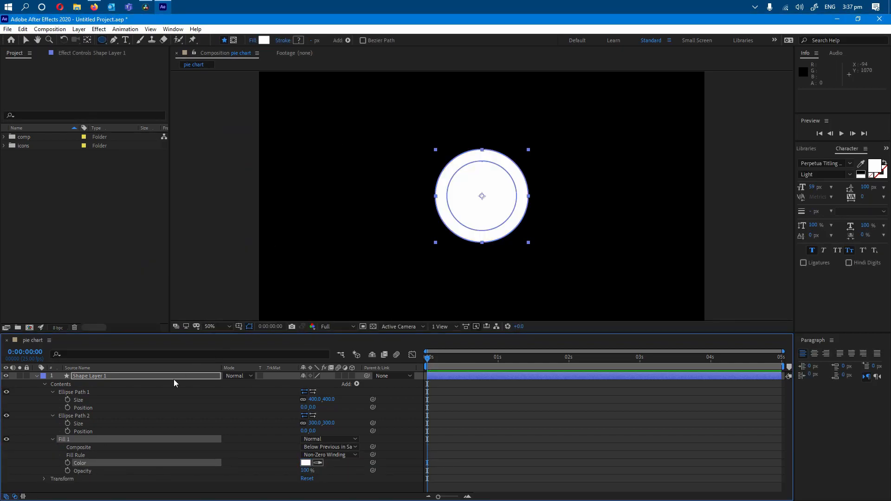
Set the fill rule of the shape layer's fill to Even-Odd to cut the inner ellipse out of the ring.
left_click(321, 457)
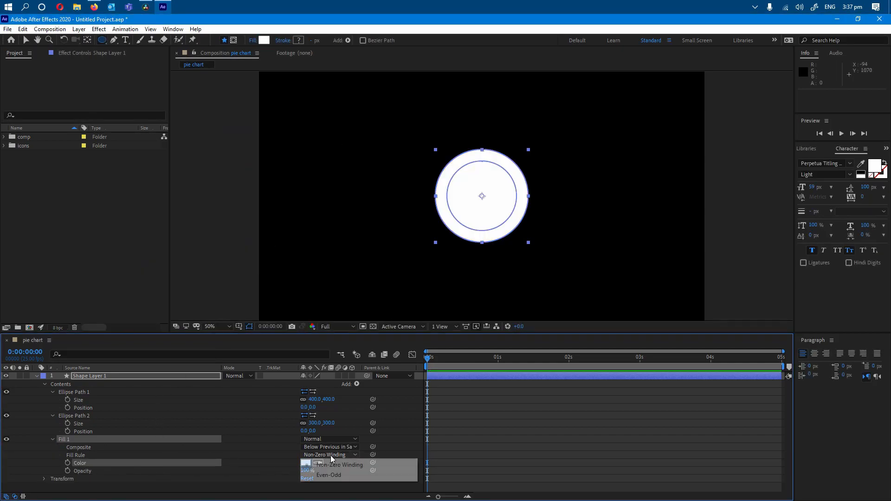
left_click(344, 476)
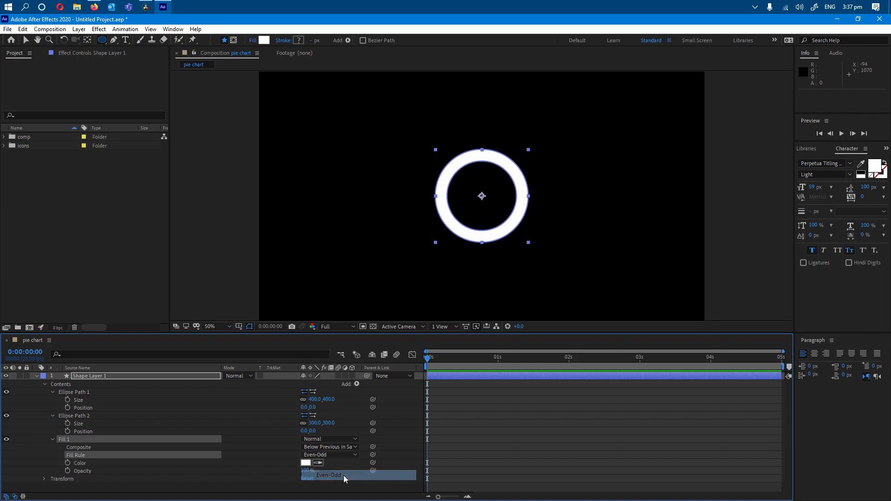
left_click(45, 384)
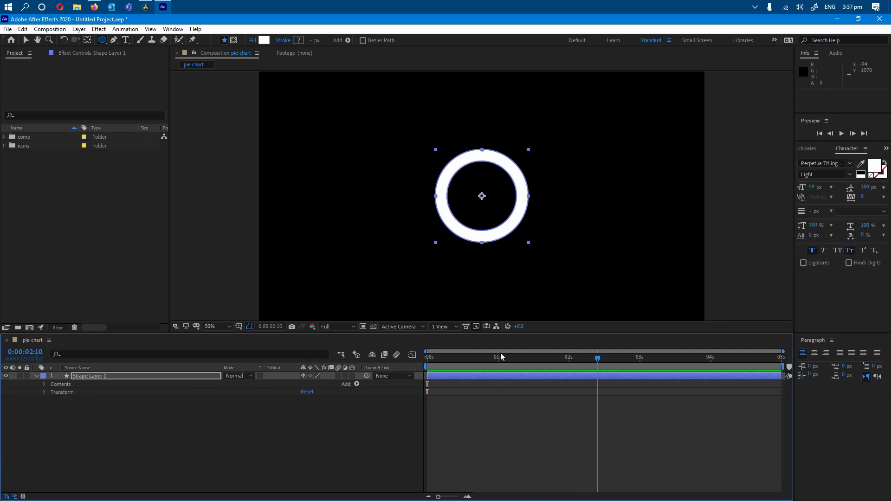
left_click(70, 439)
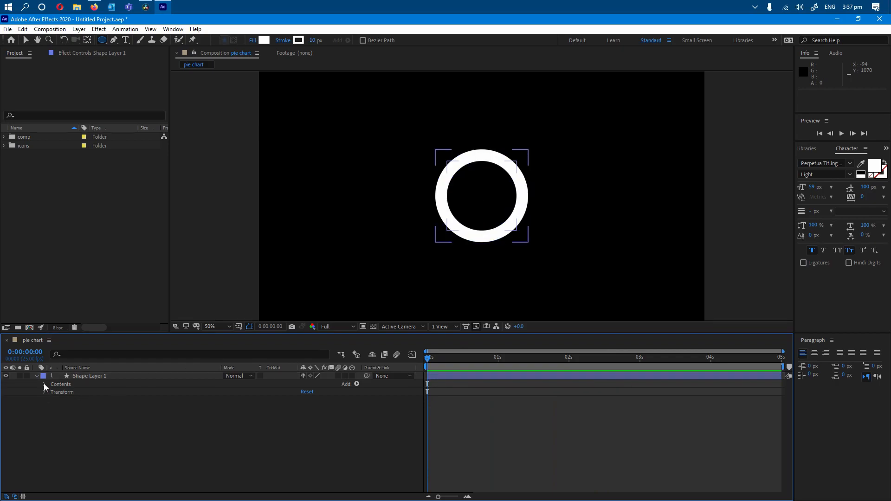
Apply the Radial Wipe transition effect to the ring's shape layer.
left_click(72, 376)
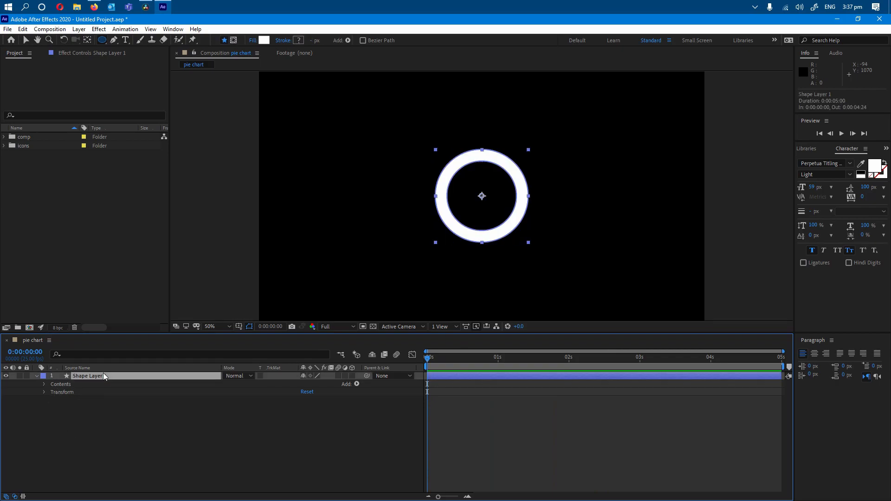
left_click(88, 53)
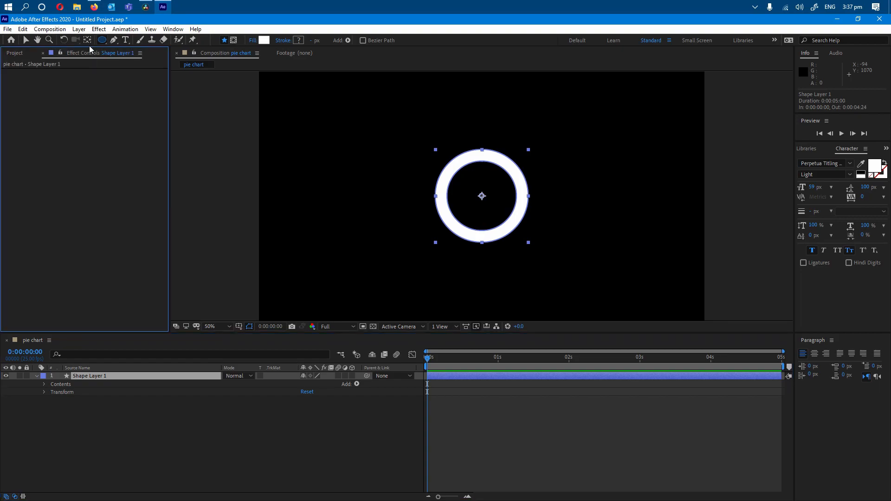
left_click(59, 409)
left_click(45, 384)
left_click(84, 377)
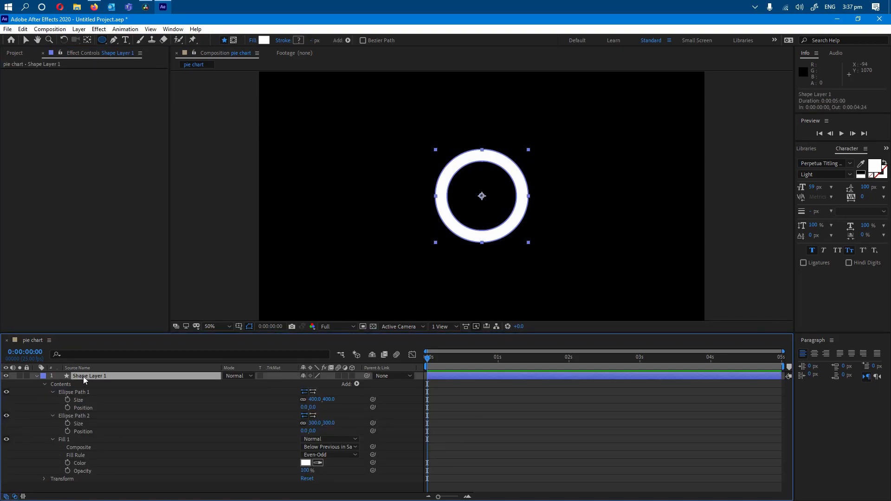
right_click(84, 378)
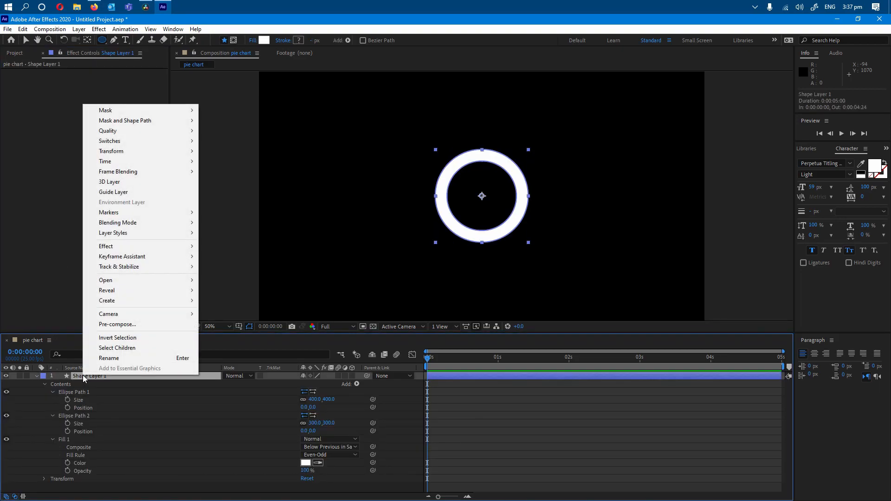
mouse_move(159, 246)
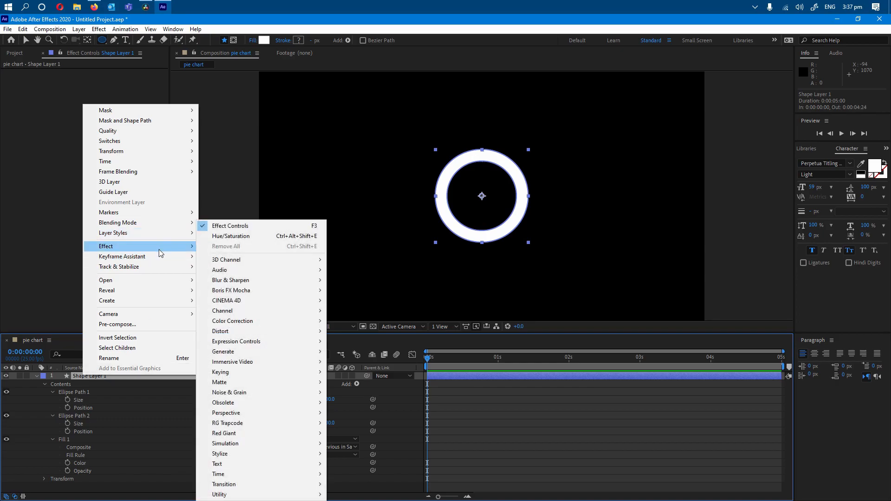
mouse_move(291, 489)
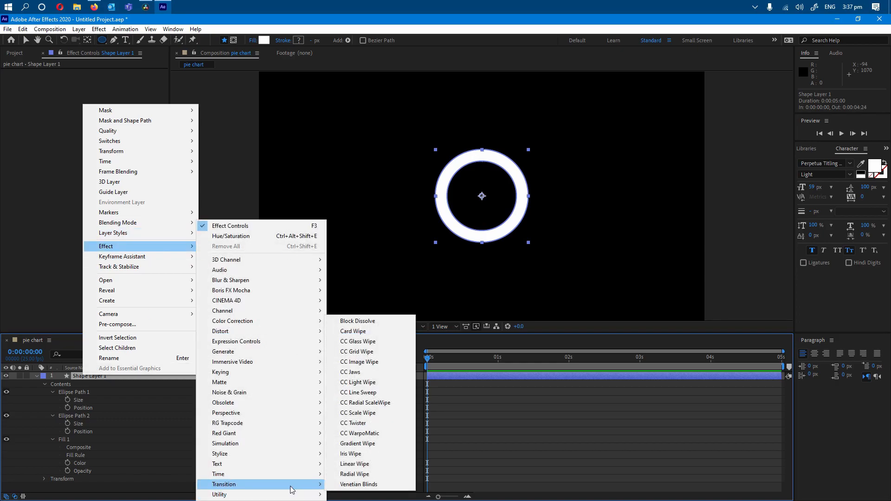
left_click(354, 474)
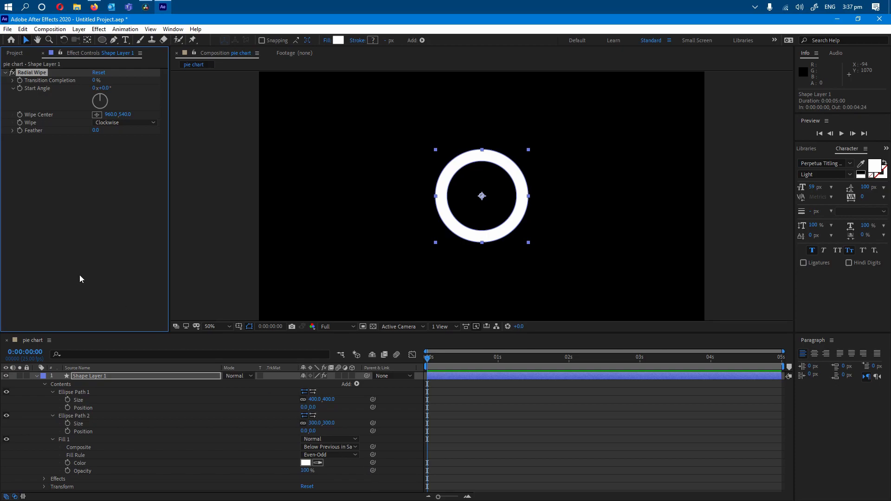
Set the Radial Wipe's Transition Completion to 100% and keyframe it at the start of the timeline.
left_click_drag(94, 80, 164, 78)
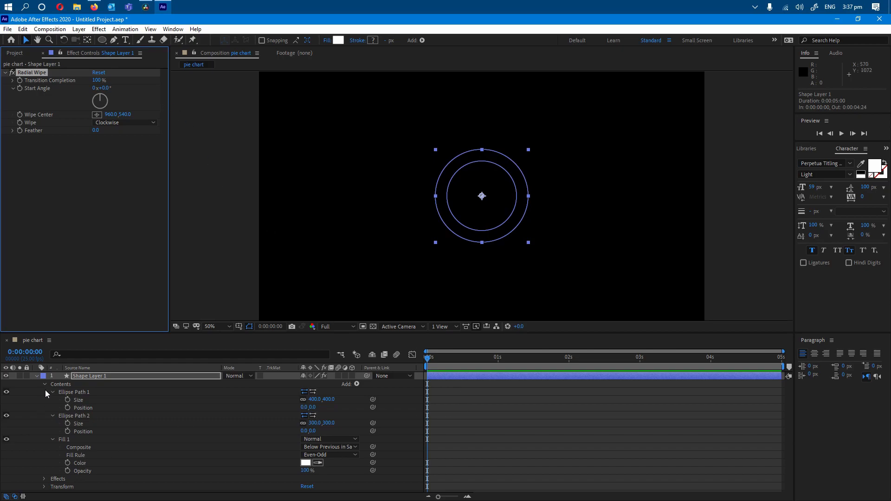
left_click(36, 376)
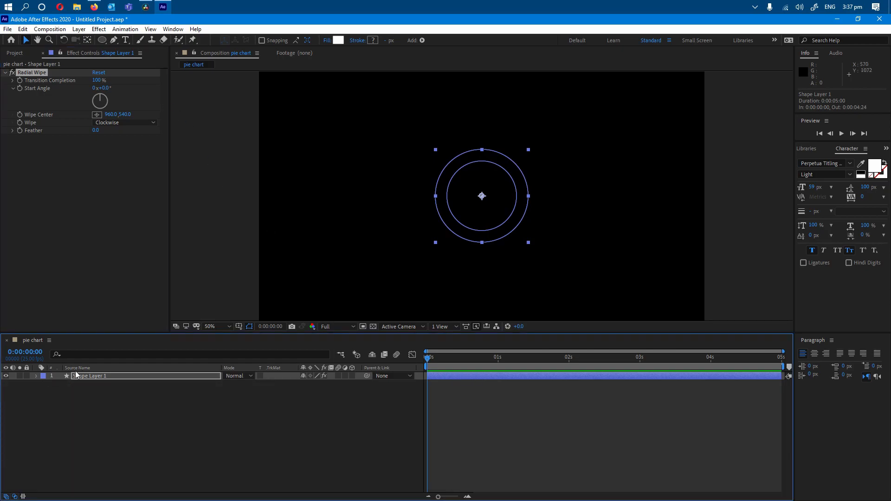
left_click(20, 80)
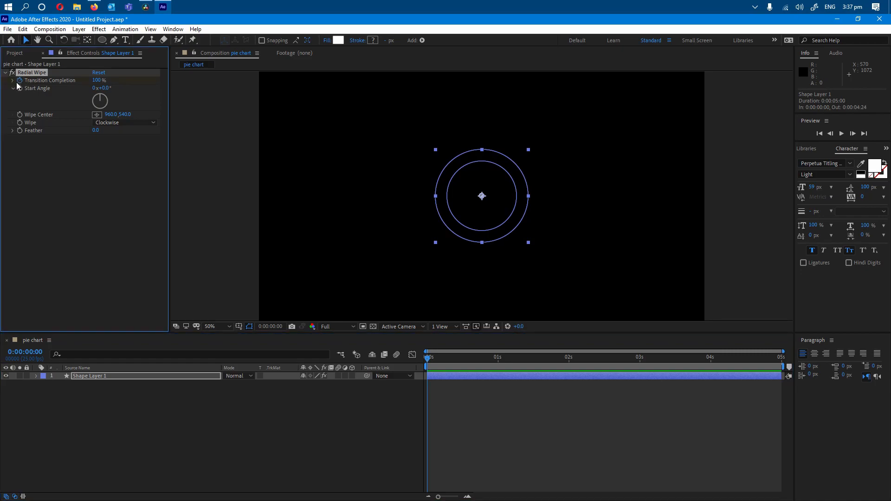
Reveal the Radial Wipe keyframe on the shape layer and move it to 0:00:00:11.
left_click(36, 376)
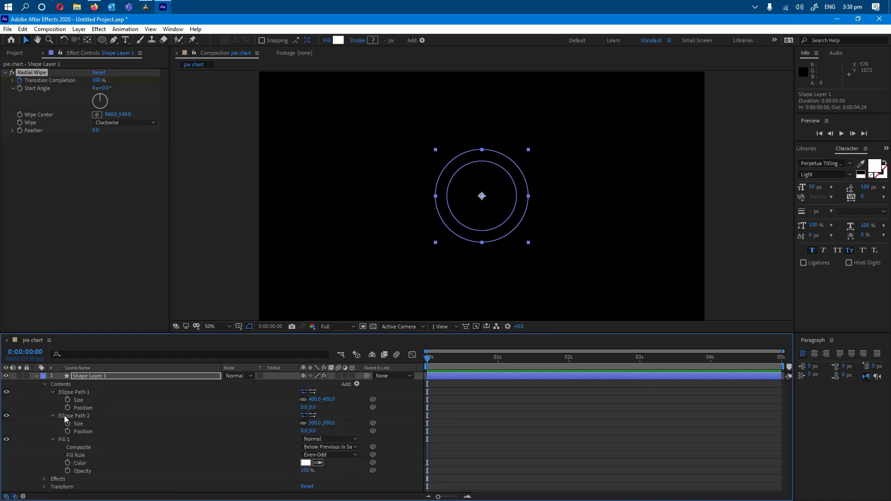
left_click(45, 385)
left_click(44, 393)
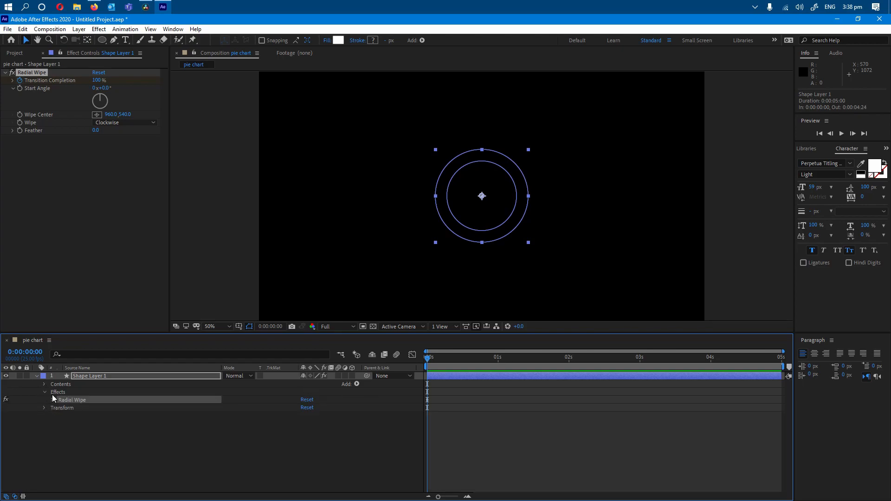
left_click(53, 400)
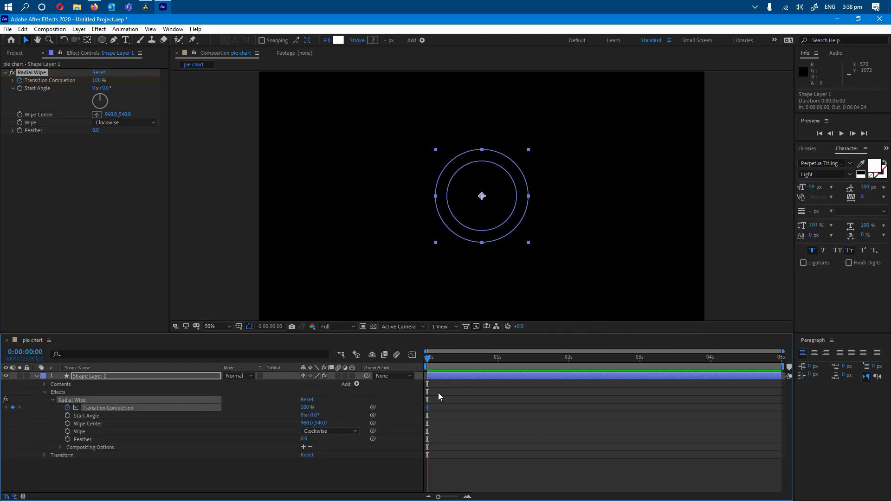
key("shift+Page_Down")
left_click_drag(438, 358, 460, 362)
left_click_drag(426, 408, 458, 407)
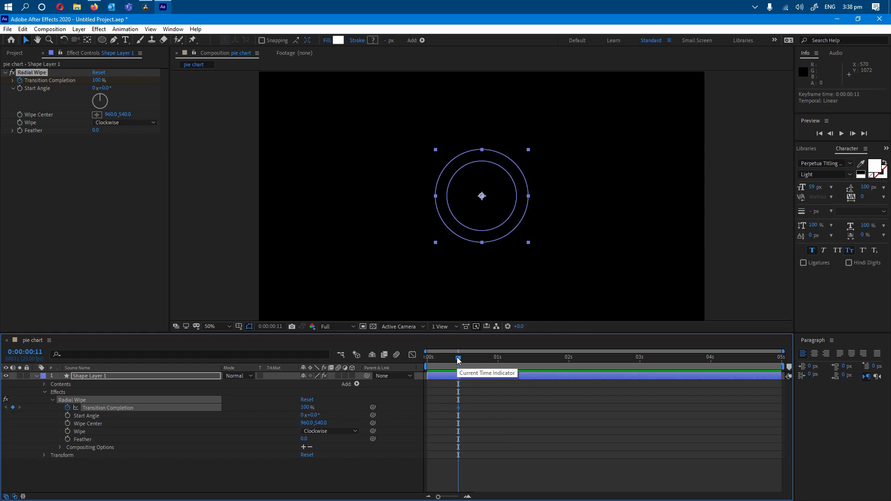
Add a Transition Completion keyframe of 0% at the 1-second mark.
left_click_drag(457, 360, 500, 365)
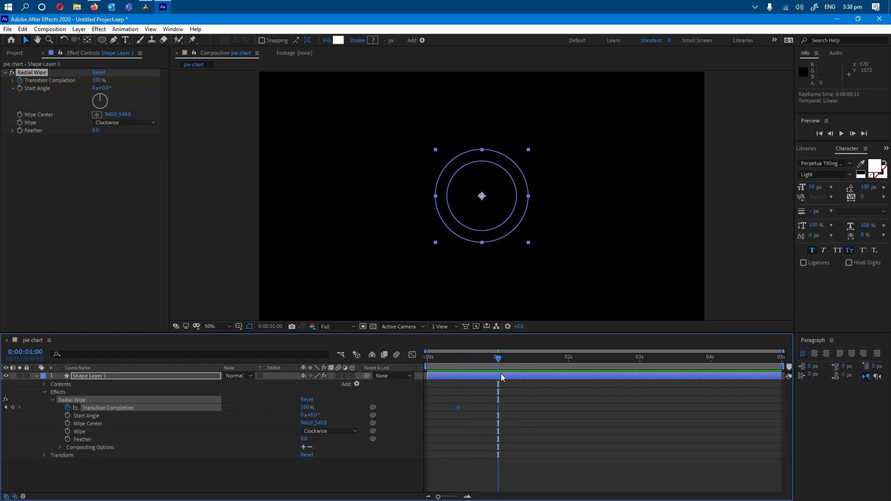
left_click(99, 80)
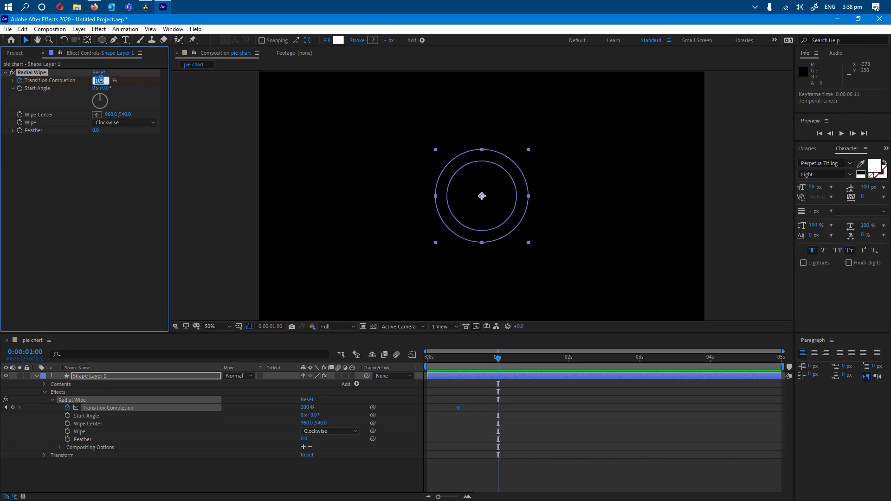
type("0")
key("Return")
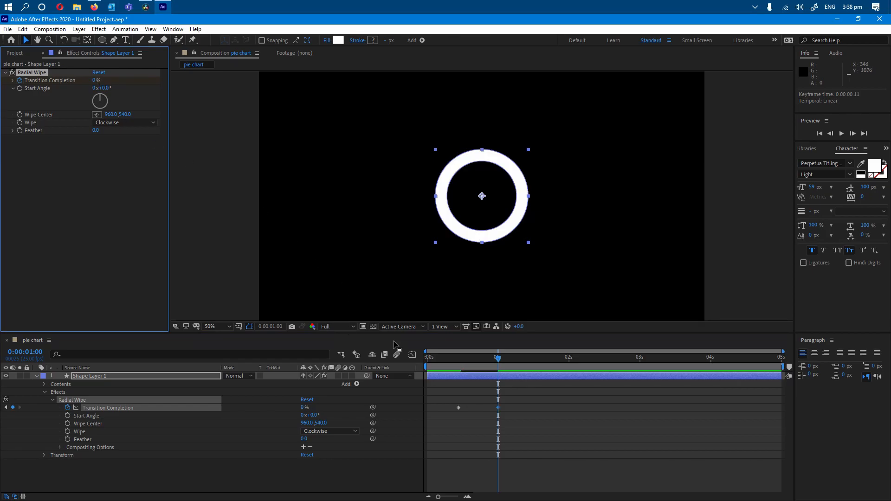
Play back the ring's wipe animation from the start of the composition.
left_click_drag(463, 364, 427, 363)
left_click(427, 363)
key("space")
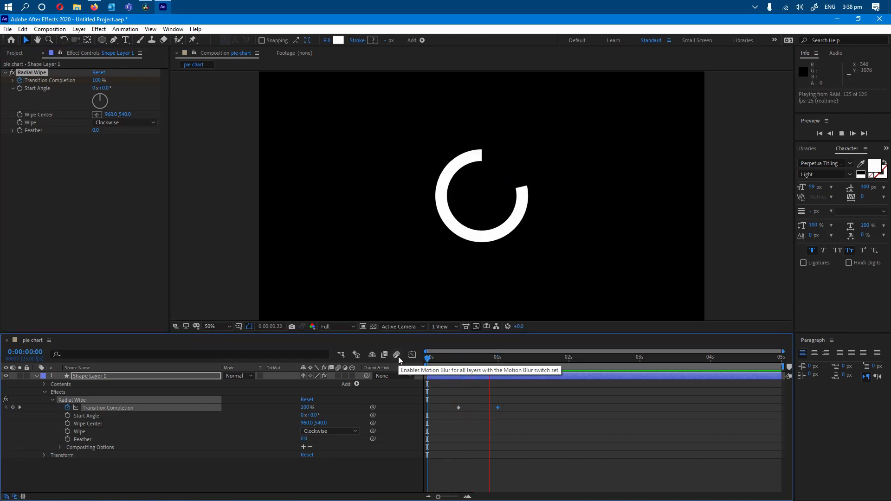
Set the current time to 0:00:01:00 and rename the ring's shape layer as white.
left_click_drag(452, 358, 498, 365)
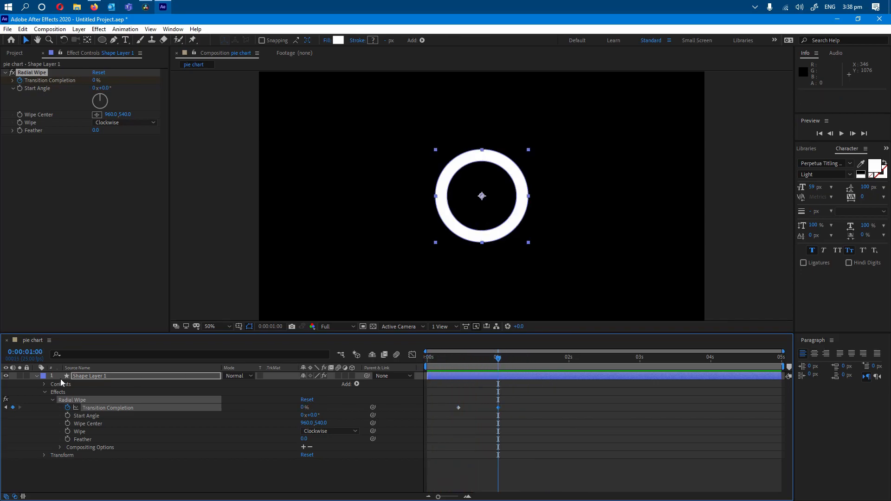
left_click(36, 376)
left_click(92, 445)
right_click(86, 375)
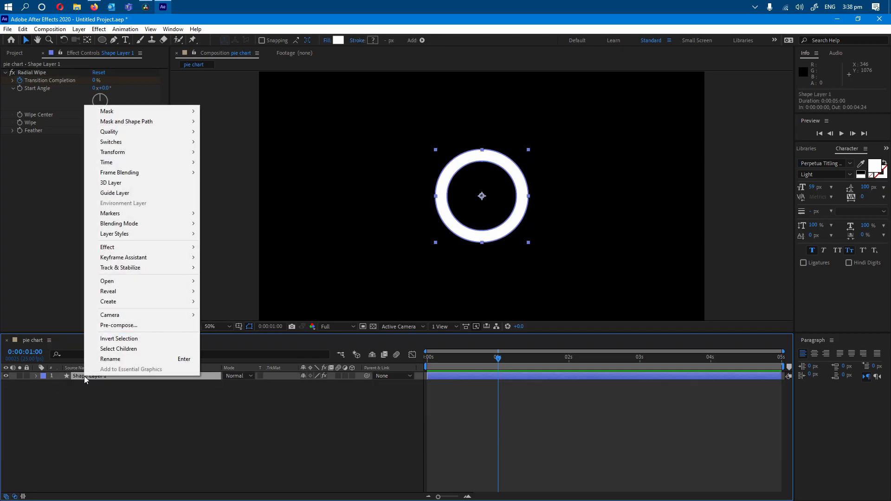
left_click(112, 359)
type("w")
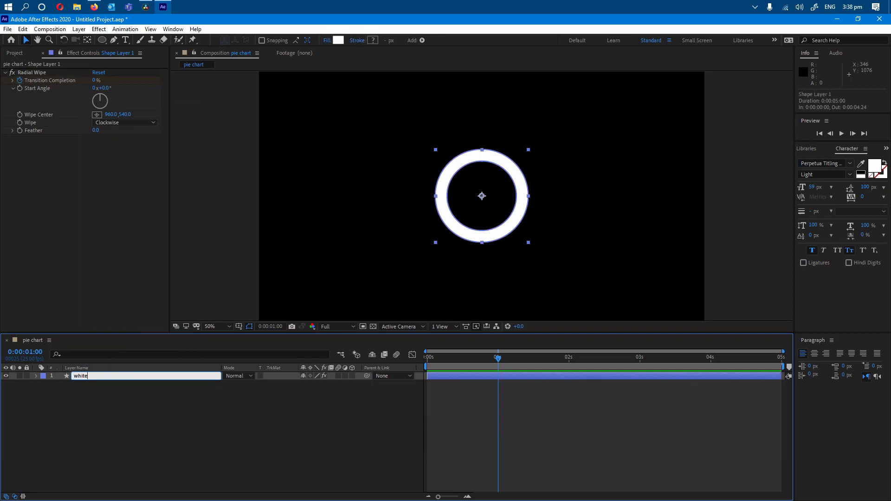
type("hite")
key("Return")
left_click(100, 416)
Duplicate the white layer and rename the copy as pink.
double_click(76, 376)
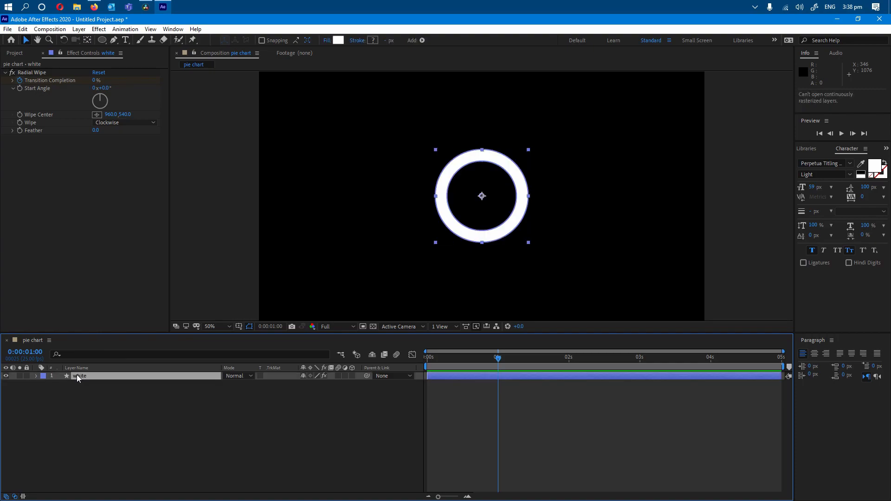
key("ctrl+d")
right_click(85, 378)
left_click(106, 357)
type("pink")
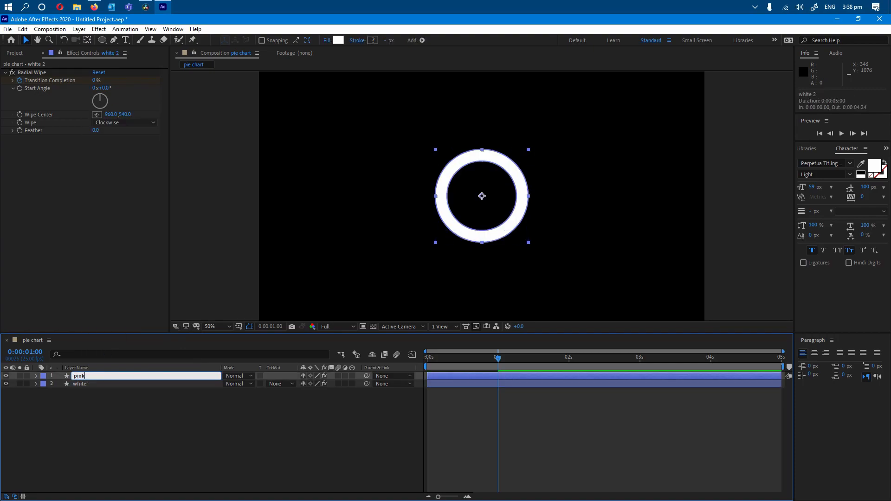
key("Return")
Change the fill color of the pink layer's ring to a deep magenta pink.
left_click(36, 376)
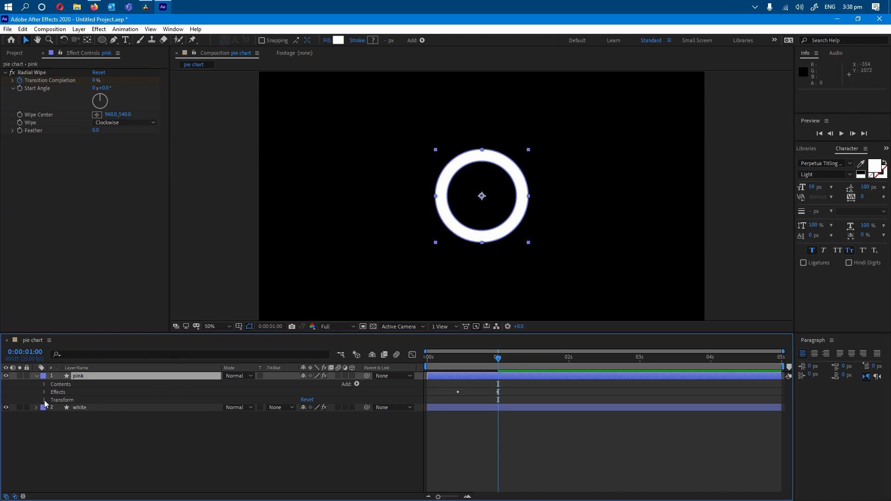
left_click(43, 384)
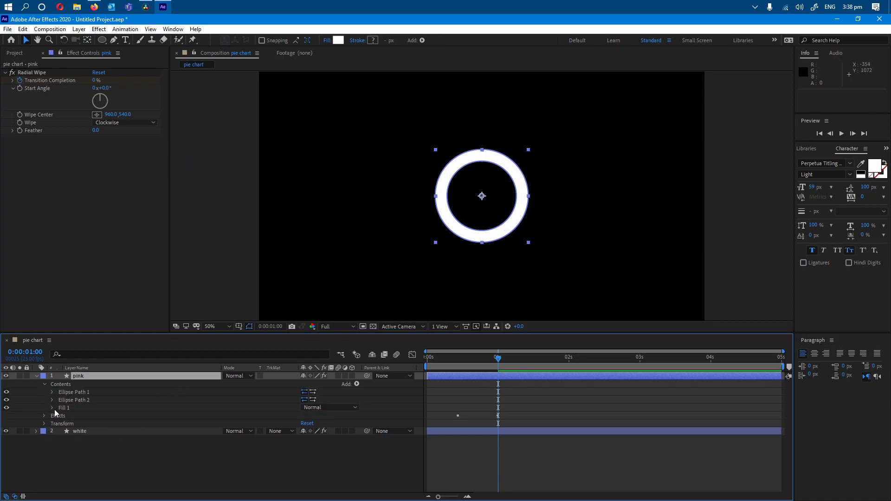
left_click(52, 407)
left_click(306, 431)
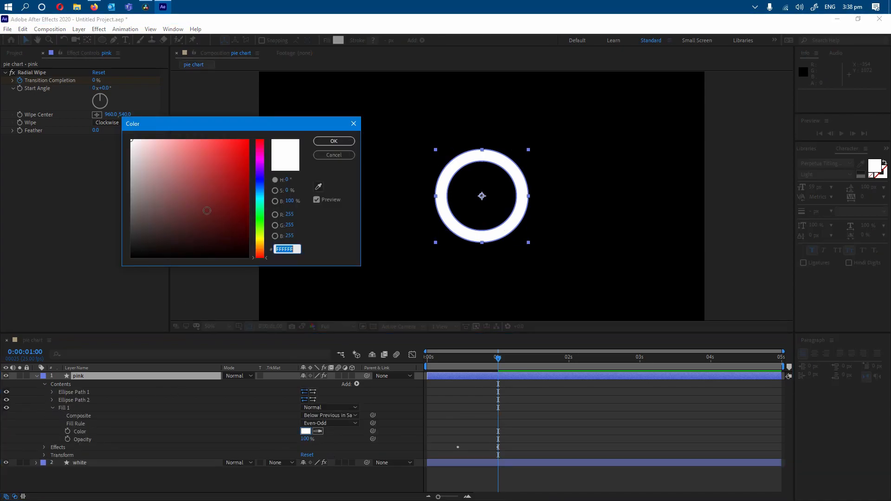
left_click(196, 187)
left_click(263, 158)
left_click(199, 147)
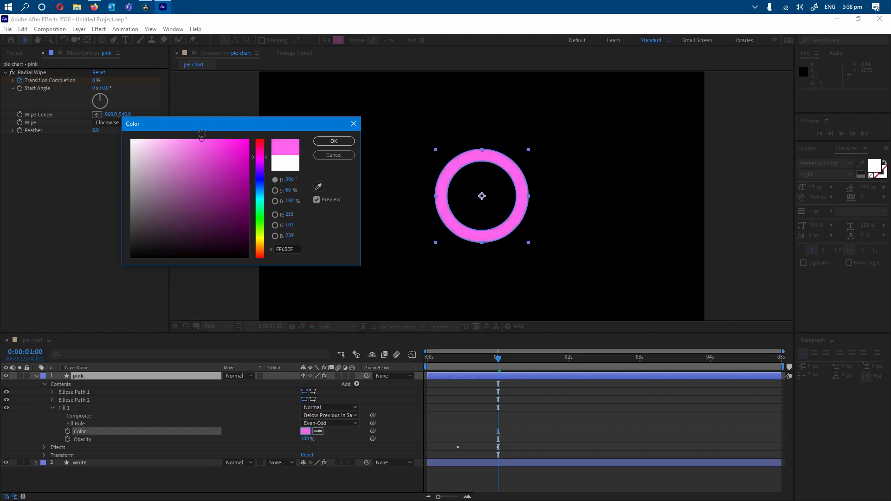
left_click(228, 141)
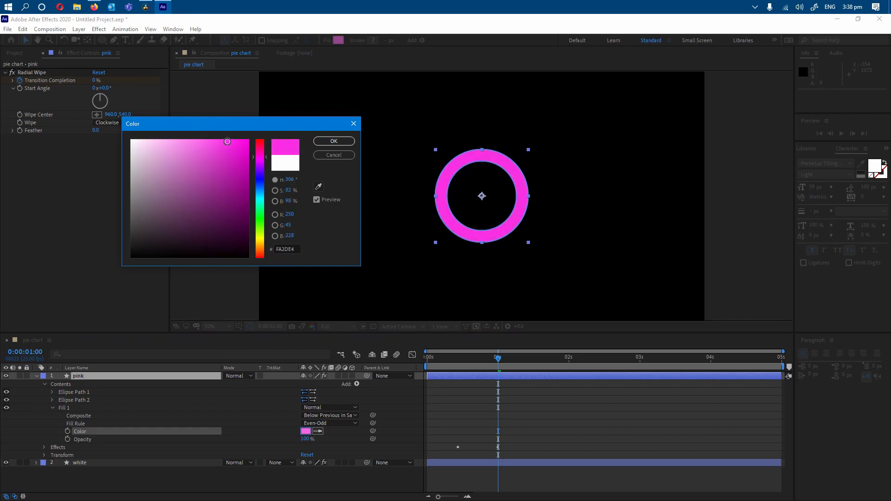
left_click(240, 167)
mouse_move(255, 156)
left_mouse_down()
mouse_move(219, 140)
mouse_move(209, 154)
mouse_move(248, 156)
mouse_move(239, 147)
mouse_move(244, 154)
left_mouse_up()
left_click(228, 143)
left_click(333, 141)
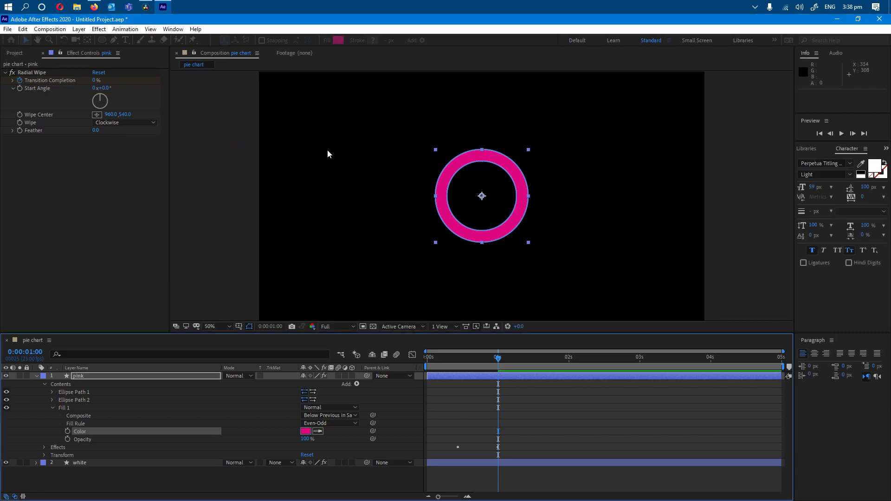
Move both Transition Completion keyframes of the pink layer's Radial Wipe so they run from 0:00:01:00 to 0:00:01:14.
left_click(52, 407)
left_click(52, 408)
left_click(51, 408)
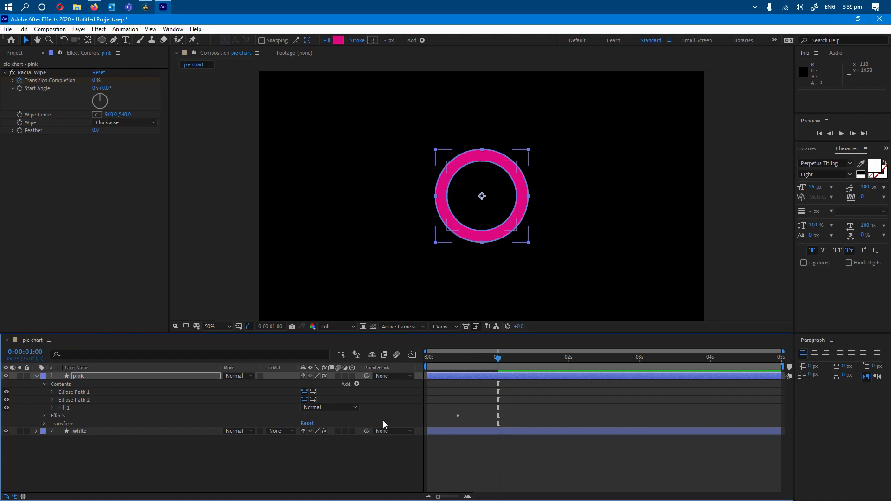
left_click(44, 416)
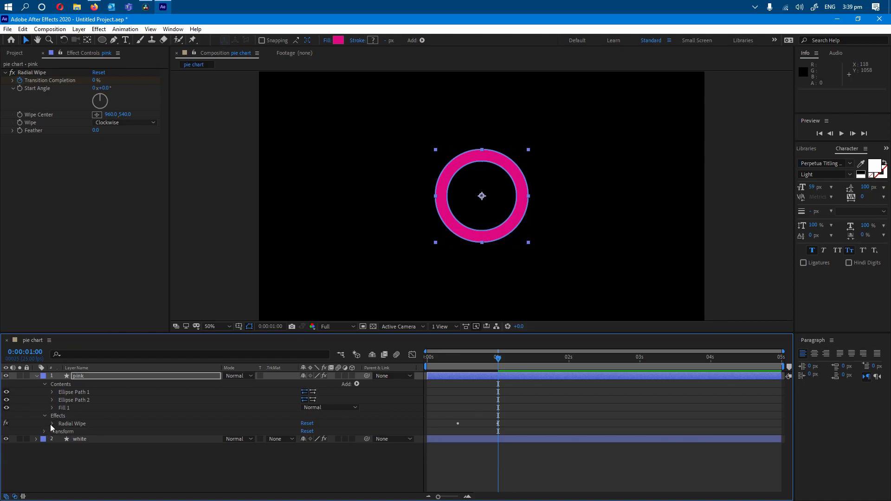
left_click(52, 423)
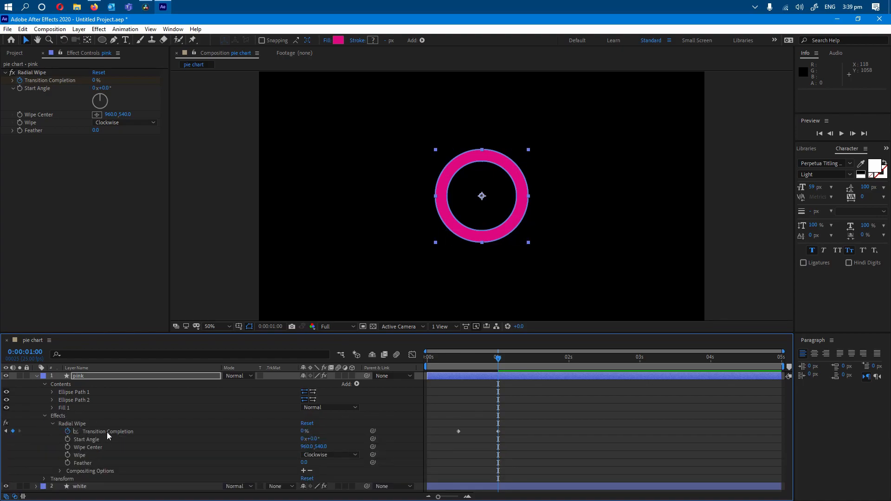
left_click(107, 433)
left_click_drag(444, 422, 498, 435)
left_click_drag(532, 360, 537, 362)
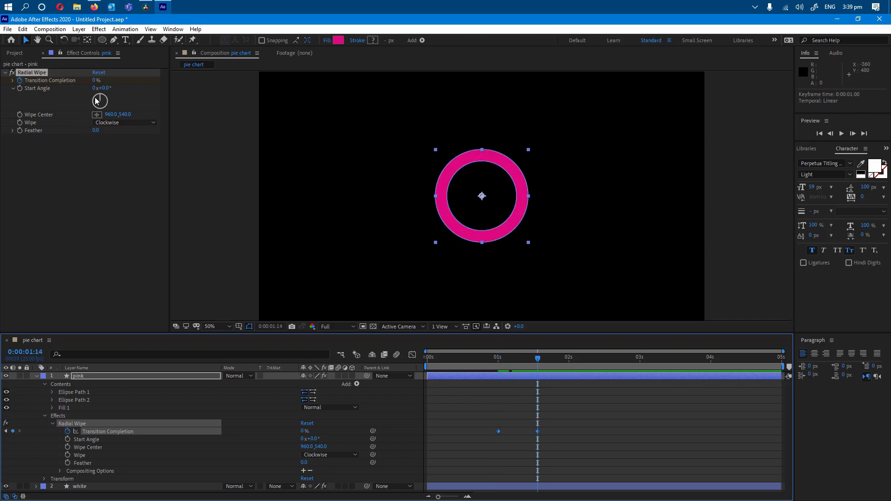
Set the pink layer's Transition Completion to 70% at 0:00:01:14 and scrub through the wipe back to 0:00:01:00.
mouse_move(94, 81)
left_mouse_down()
mouse_move(112, 79)
mouse_move(98, 80)
left_mouse_up()
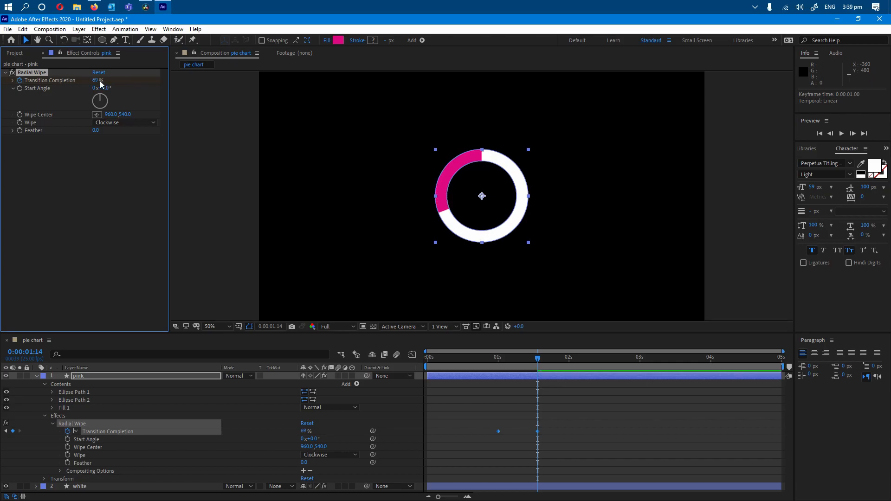
left_click(97, 80)
type("70")
key("Return")
left_click_drag(489, 362, 546, 358)
left_click(498, 361)
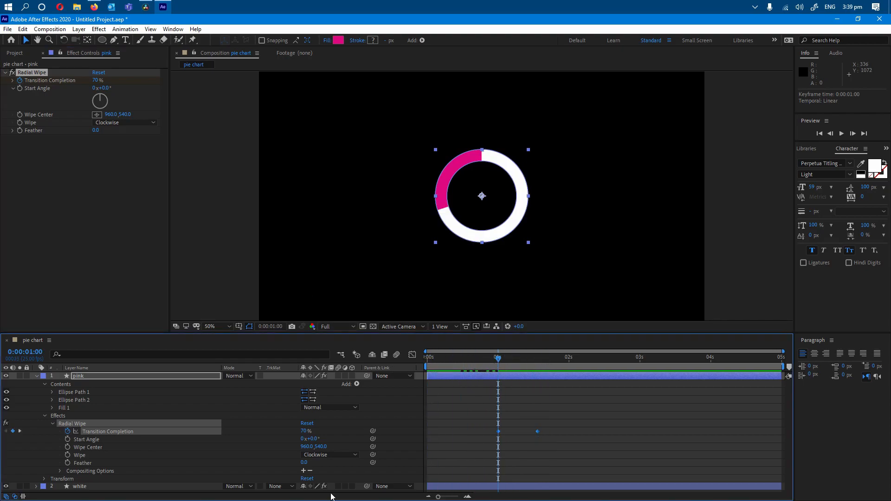
Set the pink layer's Transition Completion to 100% at 0:00:01:00 and scrub forward to check the wipe.
mouse_move(497, 359)
left_mouse_down()
mouse_move(470, 363)
mouse_move(530, 363)
mouse_move(426, 367)
mouse_move(530, 367)
mouse_move(497, 370)
mouse_move(501, 361)
mouse_move(537, 370)
mouse_move(487, 372)
mouse_move(498, 375)
left_mouse_up()
left_click_drag(98, 80, 161, 97)
left_click_drag(499, 359, 523, 371)
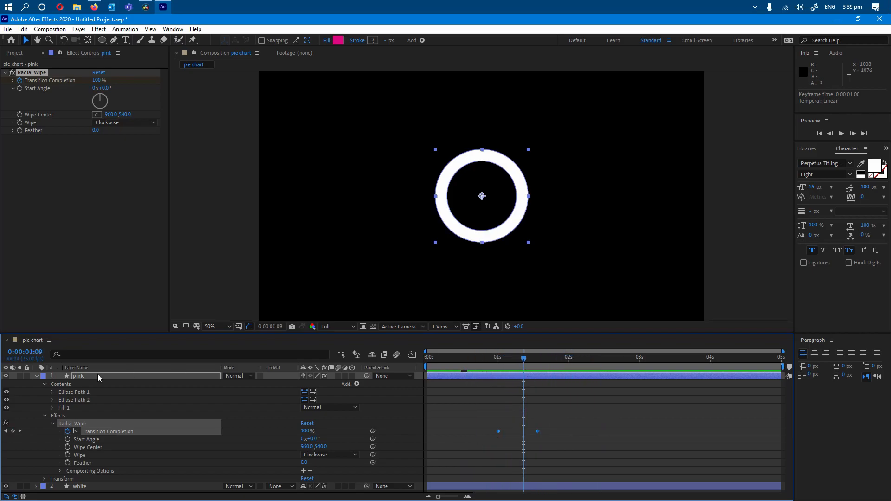
Set only the pink layer's second Transition Completion keyframe, at 0:00:01:14, to 74% and scrub through the reveal.
left_click(499, 368)
left_click(538, 411)
left_click_drag(497, 358, 537, 360)
left_click(96, 80)
type("100")
key("Return")
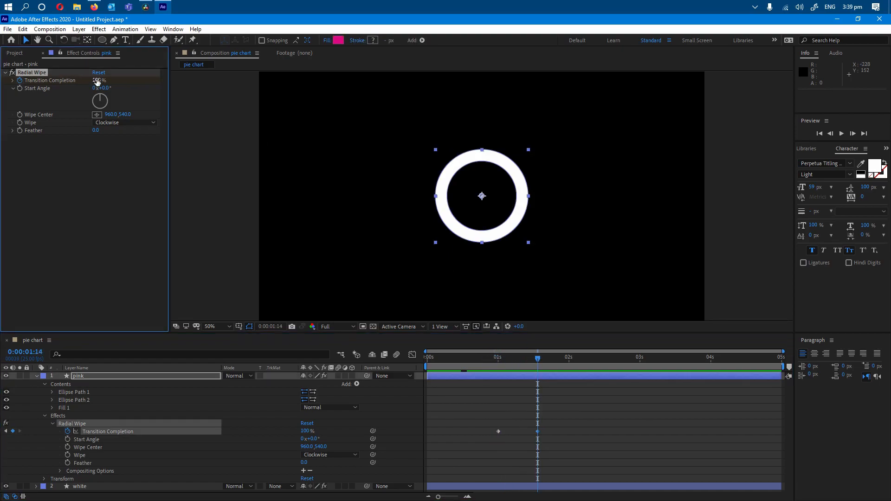
left_click(97, 80)
left_click_drag(99, 81, 98, 80)
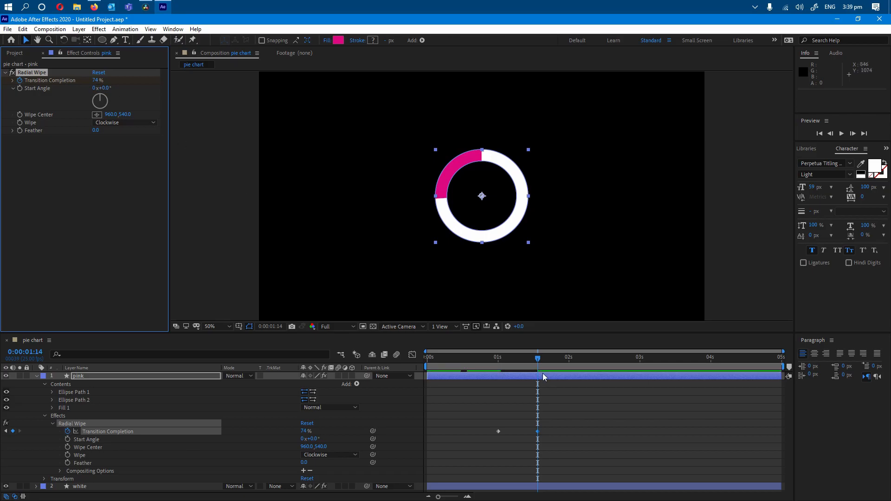
left_click(498, 358)
left_click_drag(498, 362, 526, 360)
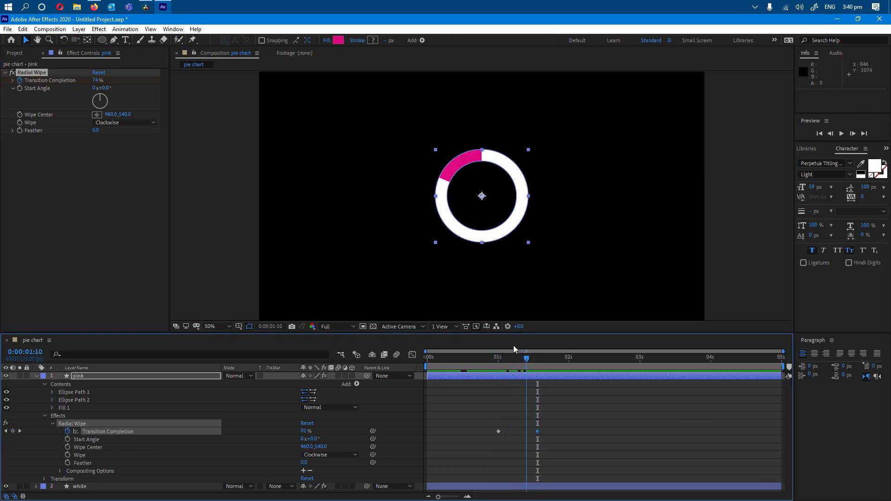
Try the Counterclockwise direction for the pink layer's Radial Wipe, preview it, and restore the direction to Clockwise.
left_click(134, 124)
left_click(130, 142)
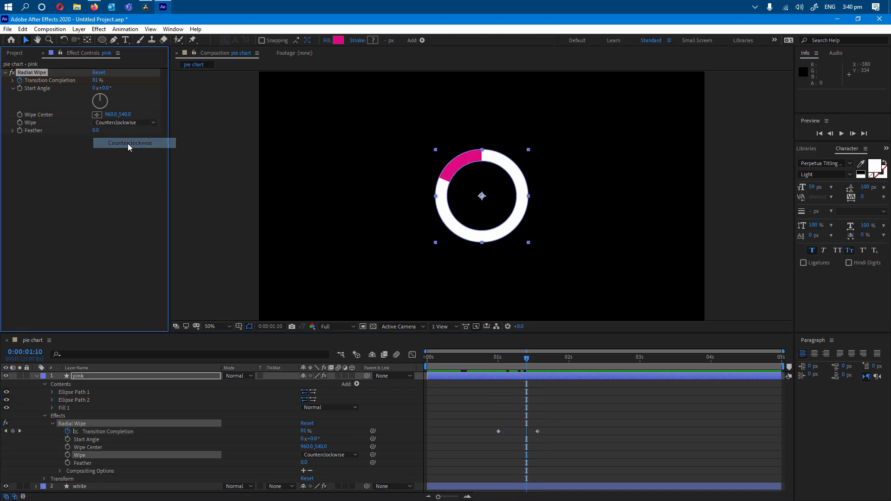
key("space")
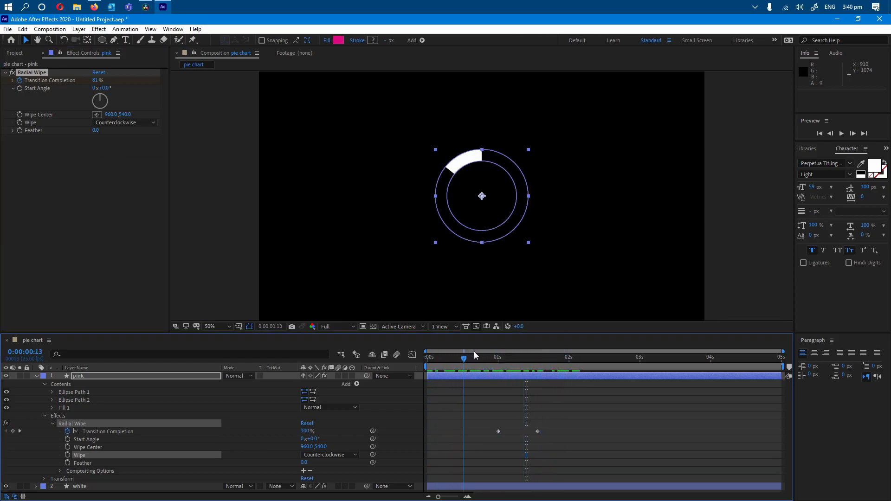
left_click(516, 358)
left_click_drag(518, 358, 538, 357)
left_click(114, 123)
left_click(135, 134)
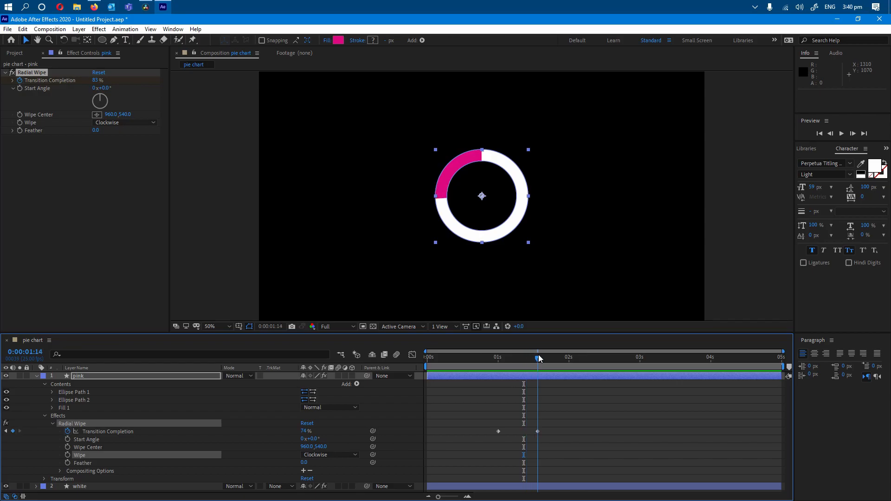
Duplicate the pink layer and rename the copy as blue.
left_click(37, 376)
left_click(109, 421)
left_click(79, 377)
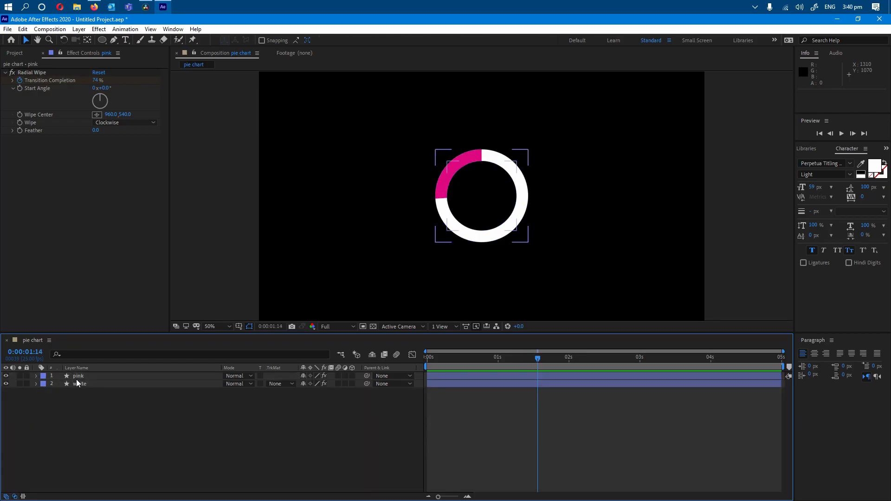
key("ctrl+d")
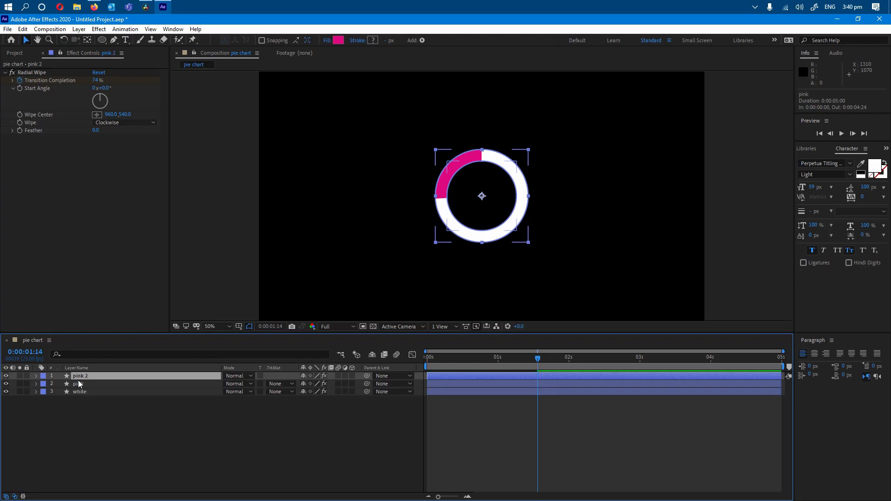
right_click(82, 375)
left_click(139, 357)
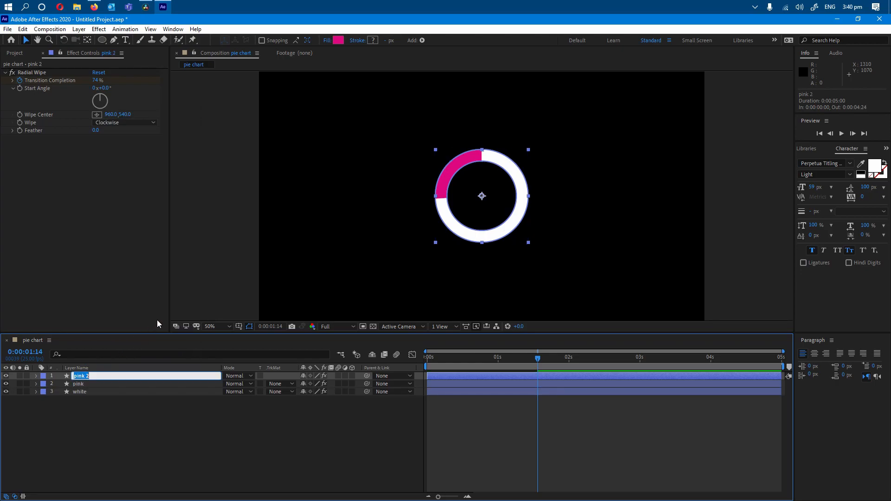
type("blue")
key("Return")
Change the fill color of the blue layer's ring to the light blue 6671FF.
left_click(35, 375)
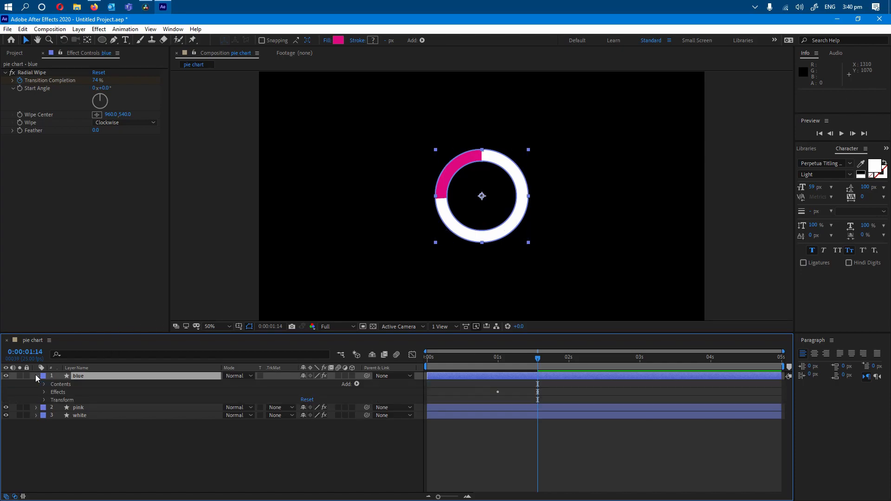
left_click(44, 385)
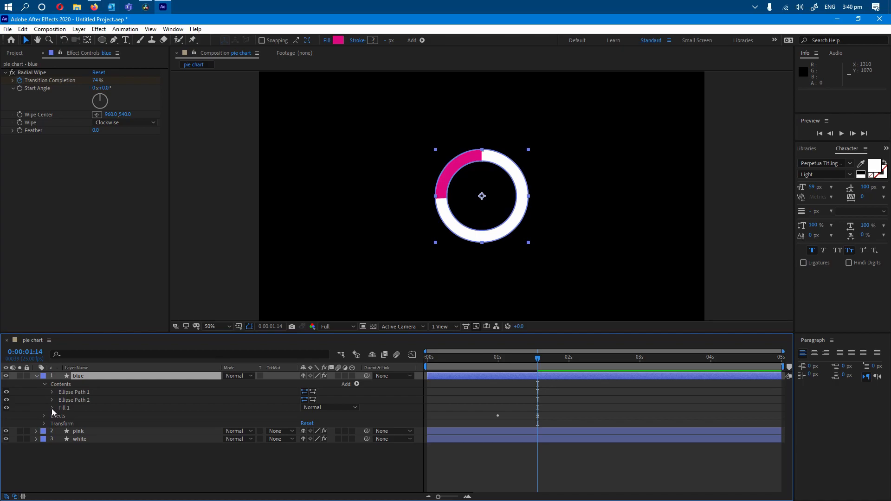
left_click(52, 408)
left_click(305, 431)
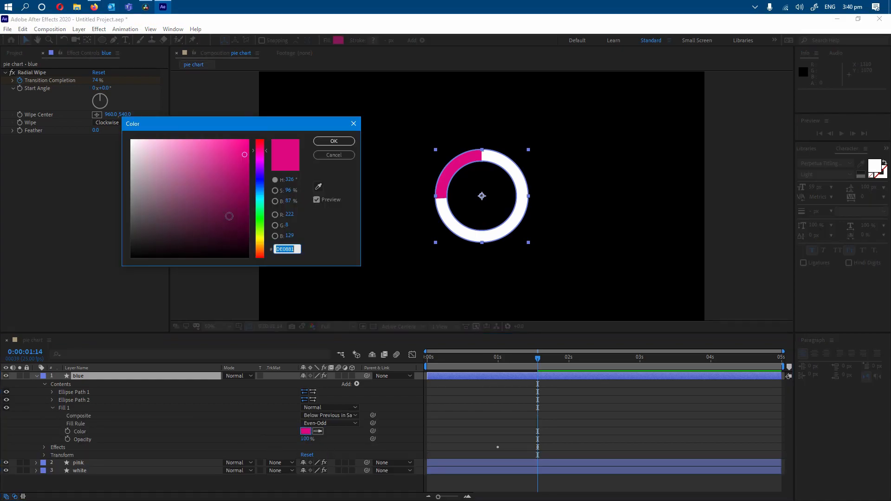
left_click(261, 180)
mouse_move(240, 151)
left_mouse_down()
mouse_move(238, 138)
mouse_move(201, 140)
left_mouse_up()
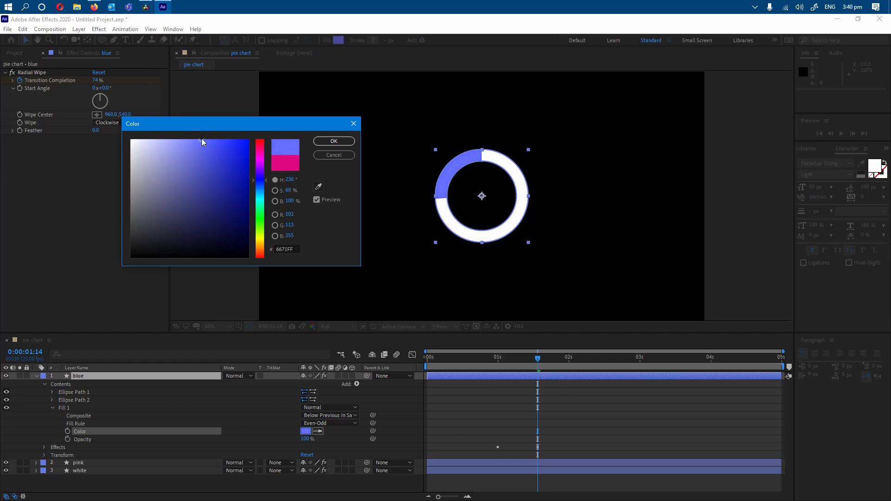
left_click(342, 141)
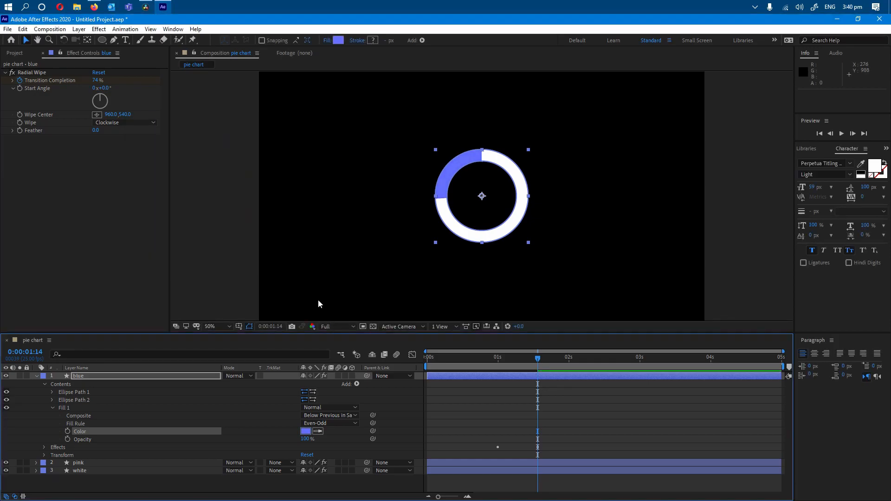
left_click(52, 407)
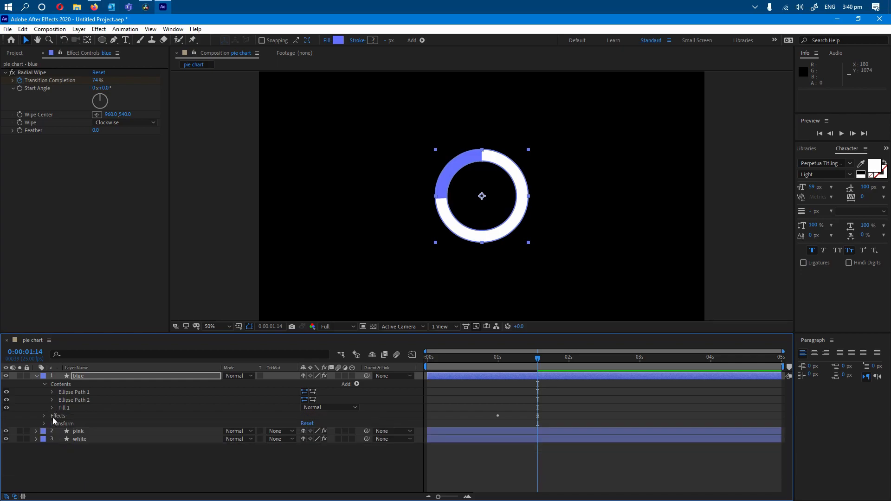
Shift the blue layer's two Transition Completion keyframes so its wipe starts at 0:00:01:14, where the pink wipe ends.
left_click(45, 415)
left_click(52, 423)
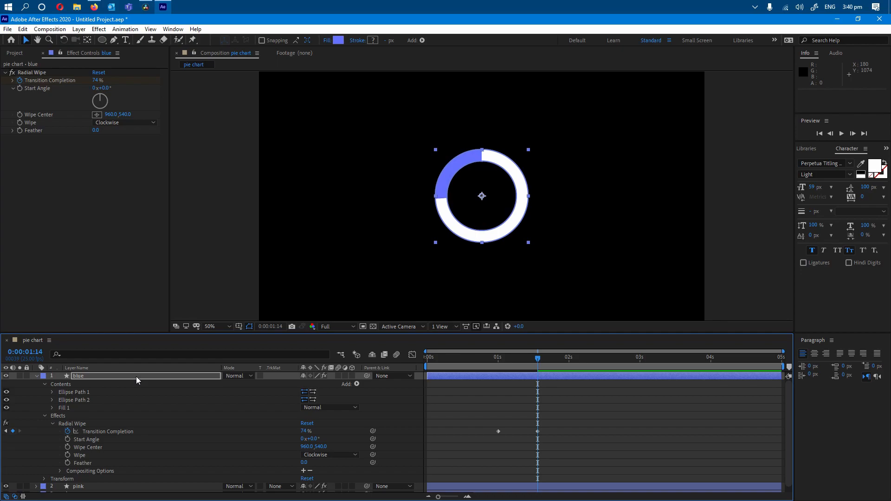
key("grave")
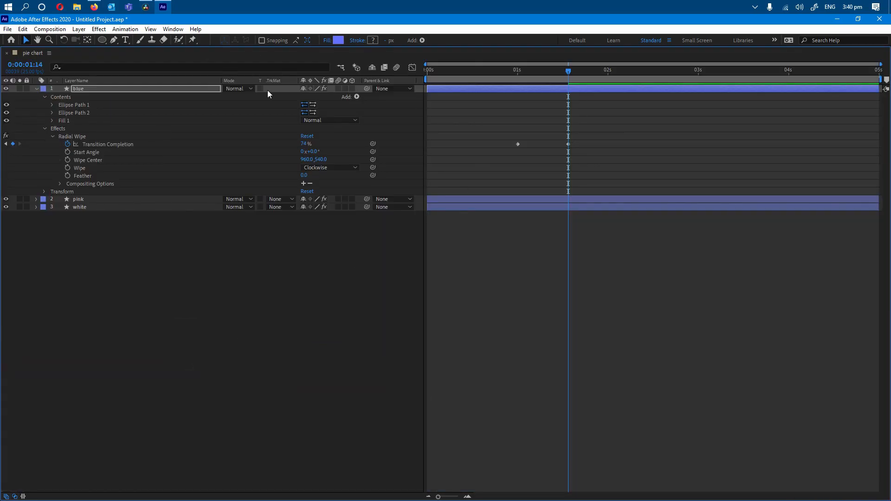
left_click(36, 200)
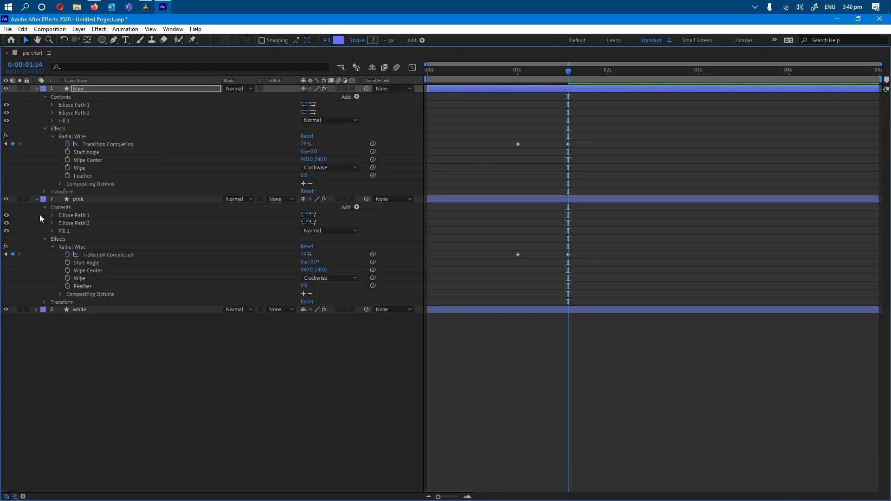
left_click(36, 309)
left_click(522, 76)
left_click_drag(522, 76, 568, 75)
left_click_drag(510, 132, 578, 152)
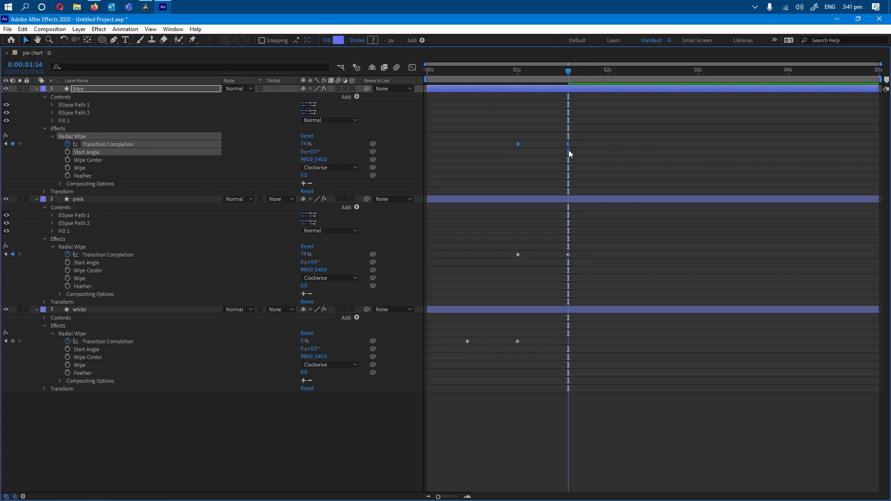
left_click_drag(518, 144, 568, 148)
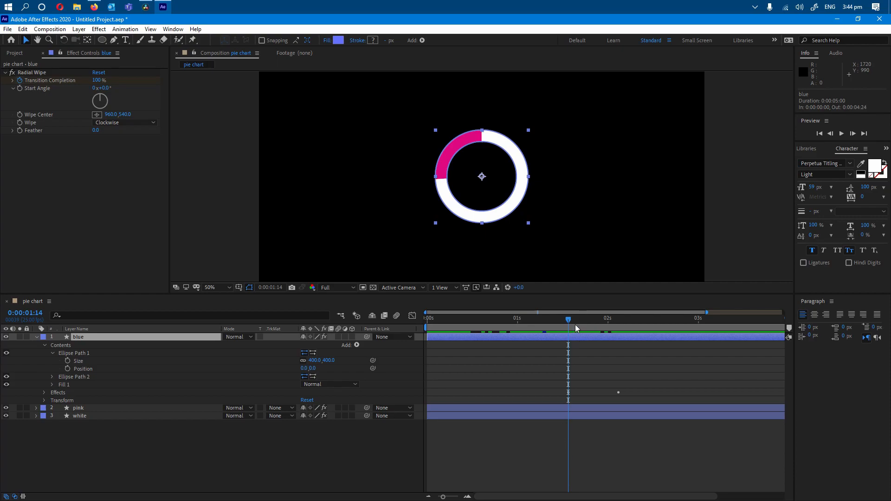
Add a Size keyframe to the blue layer's Ellipse Path 1 at 0:00:02:03.
left_click_drag(567, 319, 619, 326)
left_click(75, 354)
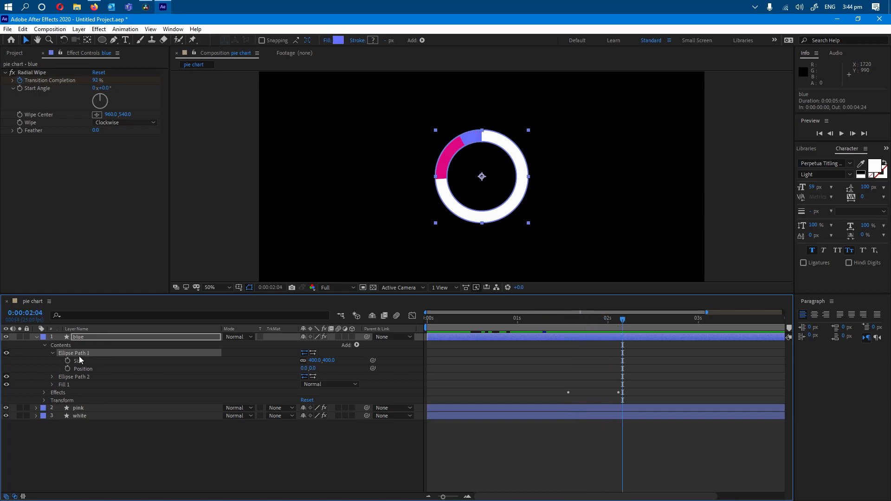
left_click(53, 354)
left_click(53, 353)
left_click_drag(622, 319, 618, 319)
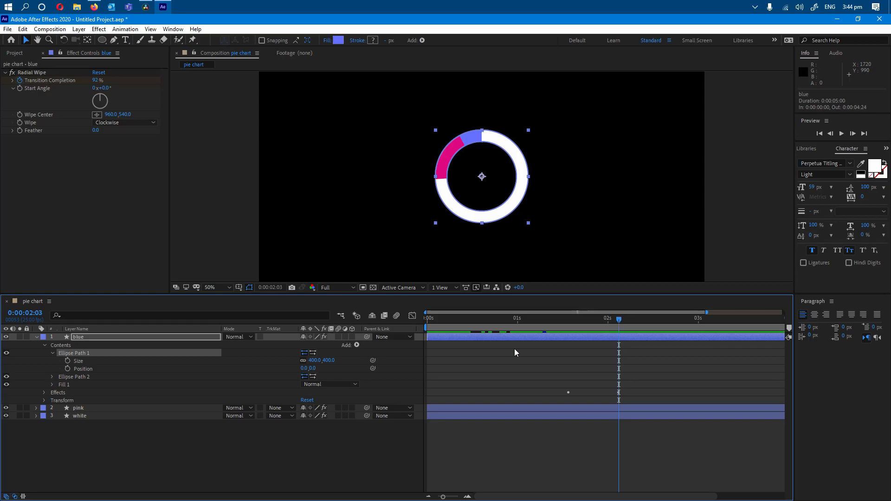
left_click(68, 361)
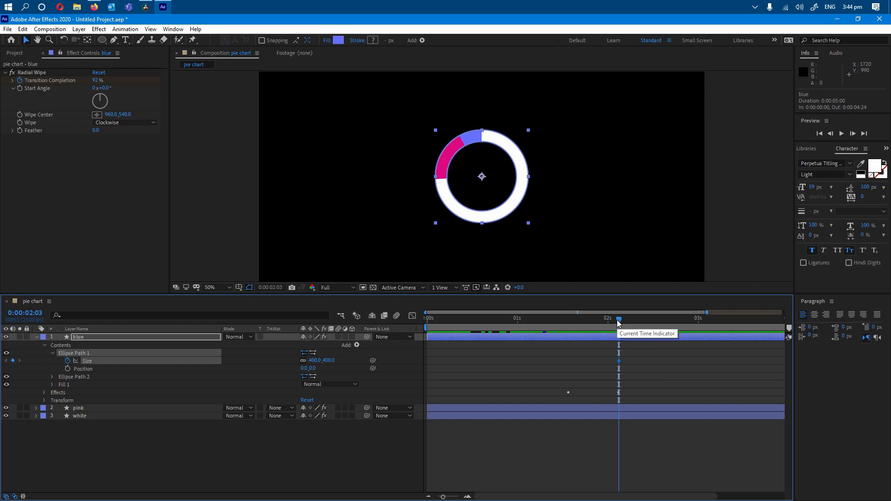
Enlarge the blue layer's Ellipse Path 1 Size to 553 by 553 at 0:00:02:08.
key("Page_Down")
key("Page_Down")
key("Page_Down")
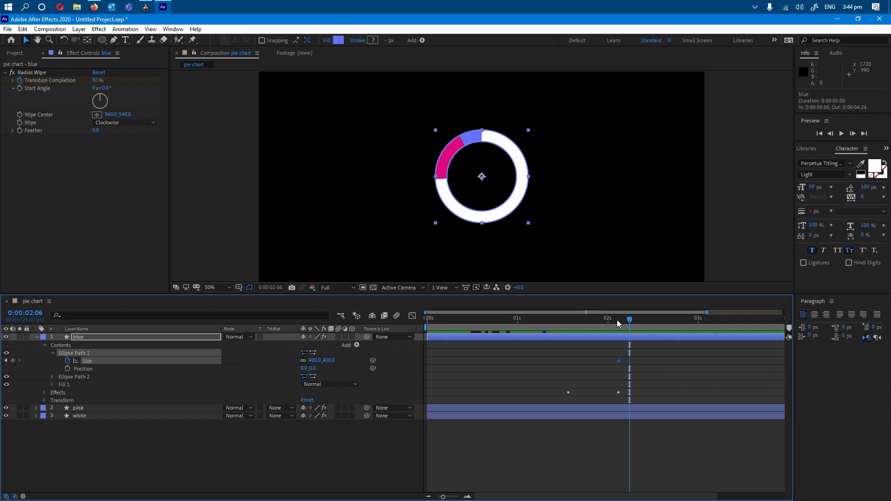
key("Page_Down")
key("Page_Down")
key("Page_Down")
key("Page_Down")
key("Page_Up")
key("Page_Up")
key("Page_Up")
key("Page_Up")
key("Page_Up")
key("Page_Up")
key("Page_Up")
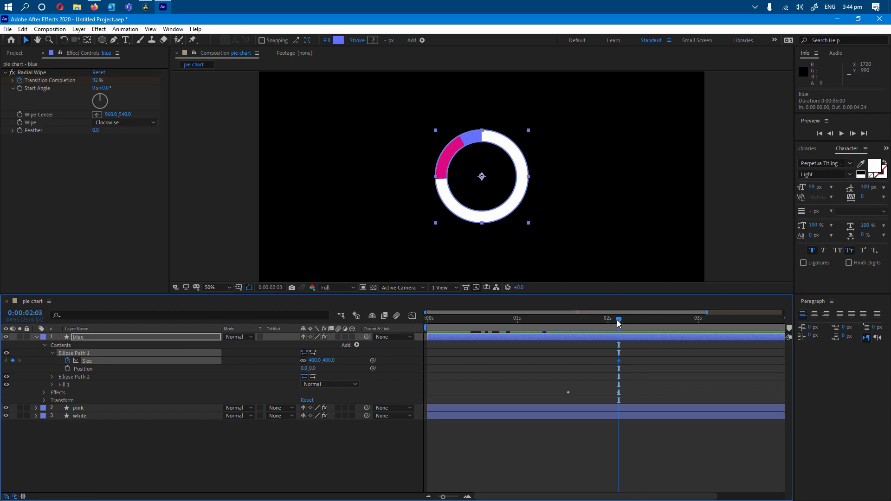
key("Page_Down")
key("Page_Down")
key("Page_Down")
key("Page_Down")
key("Page_Down")
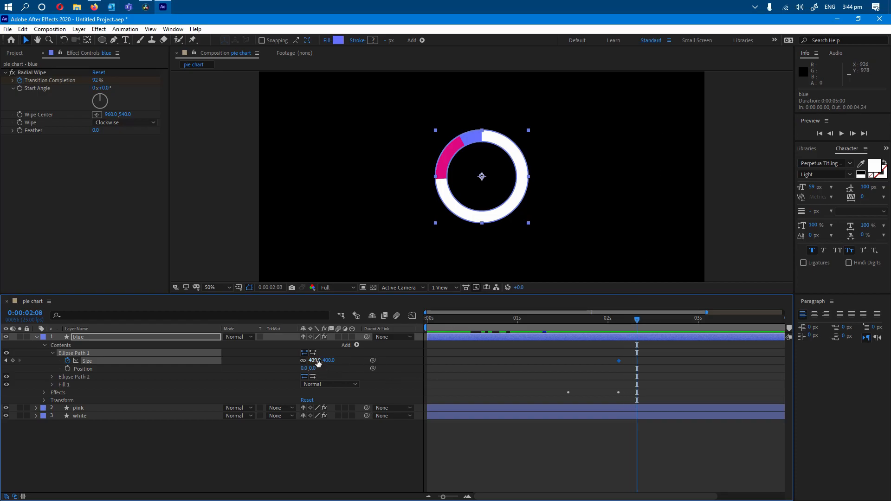
left_click_drag(314, 364, 377, 358)
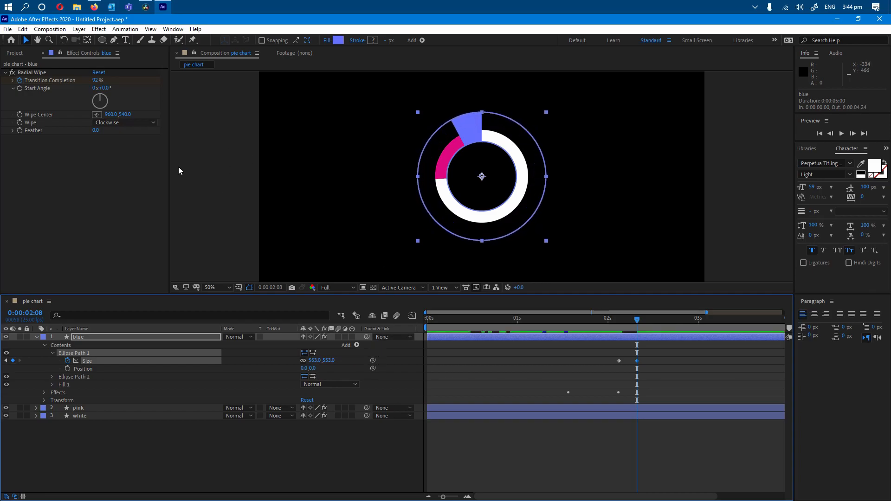
Deselect the blue layer and scrub back through the slice animation to 0:00:00:00.
left_click(571, 456)
left_click(618, 323)
left_click_drag(597, 322, 410, 317)
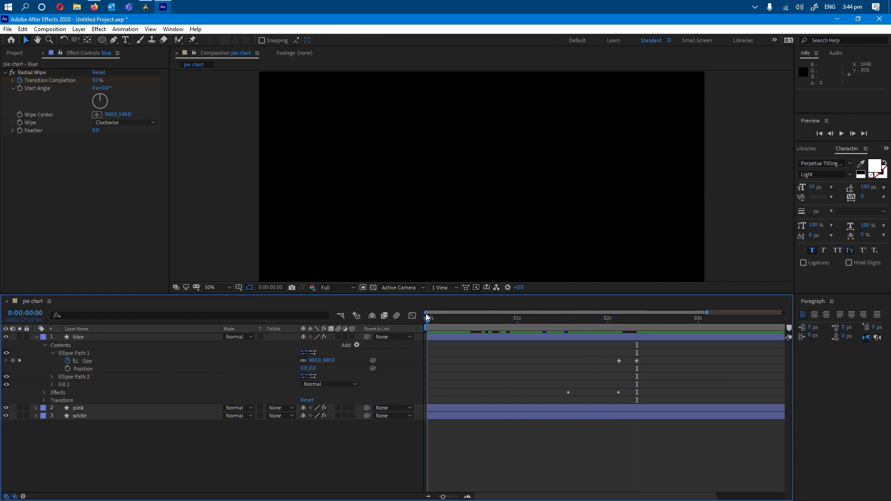
Extend the work area to the composition's end at 5 seconds and preview the ring and slice animation.
left_click_drag(707, 312, 812, 320)
key("space")
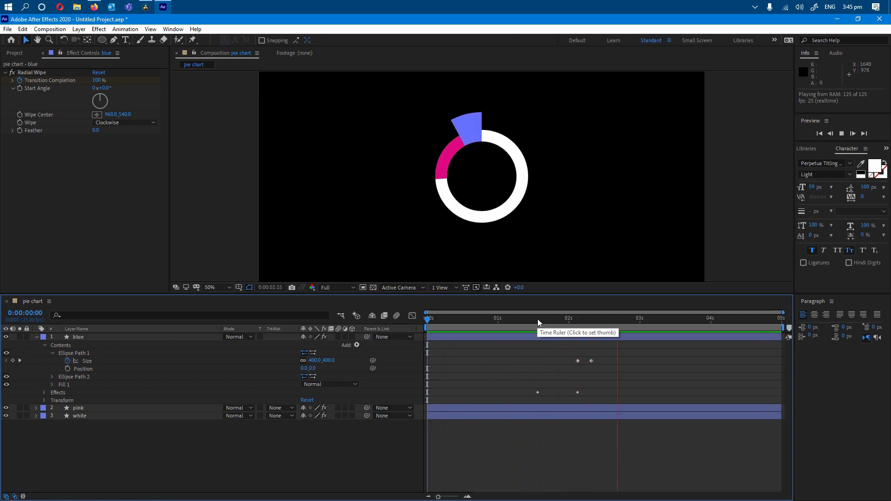
left_click_drag(534, 319, 580, 316)
Change the Fill Rule of the blue layer's Fill 1 to Non-Zero Winding so its slice fills to the centre.
left_click(36, 337)
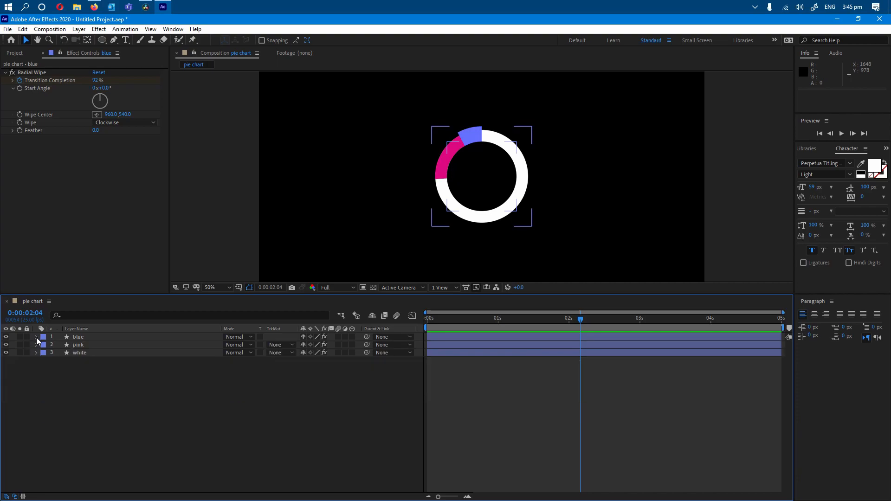
left_click(36, 352)
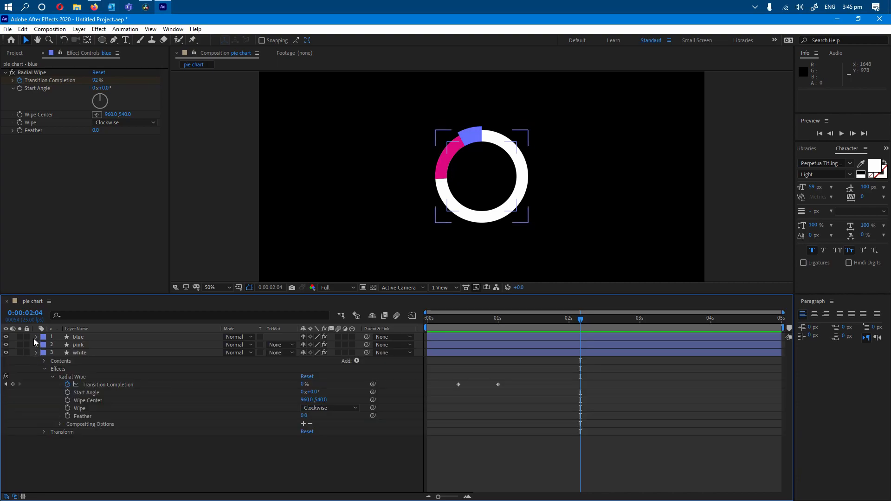
left_click(36, 337)
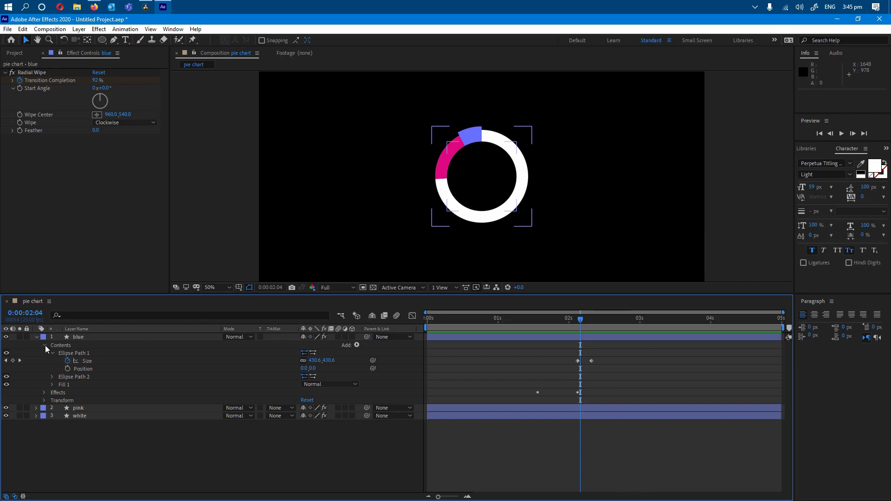
left_click(45, 345)
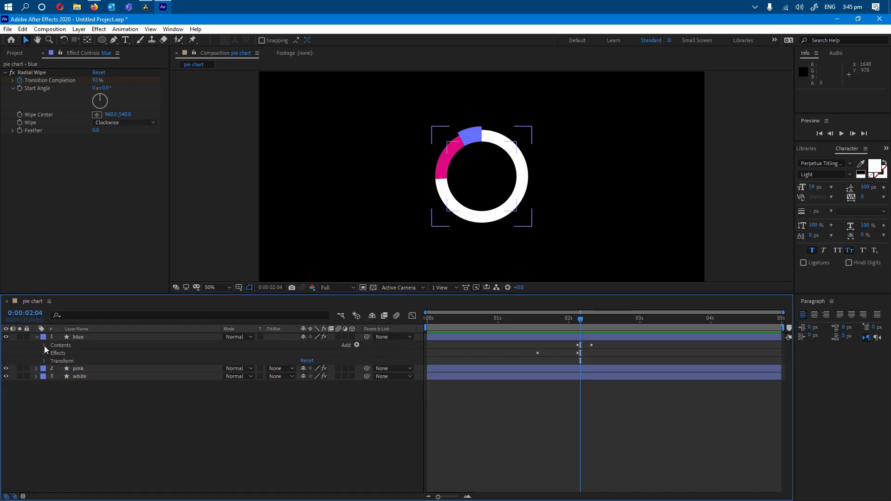
left_click(44, 345)
left_click(52, 385)
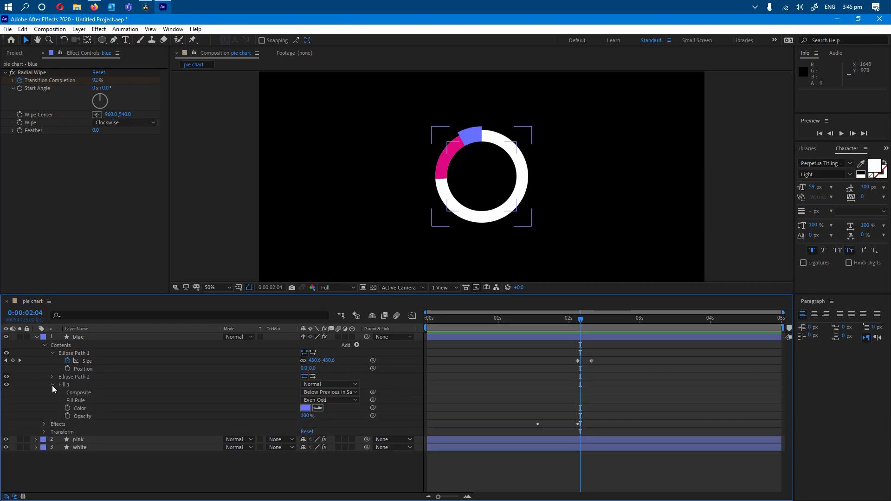
left_click(327, 400)
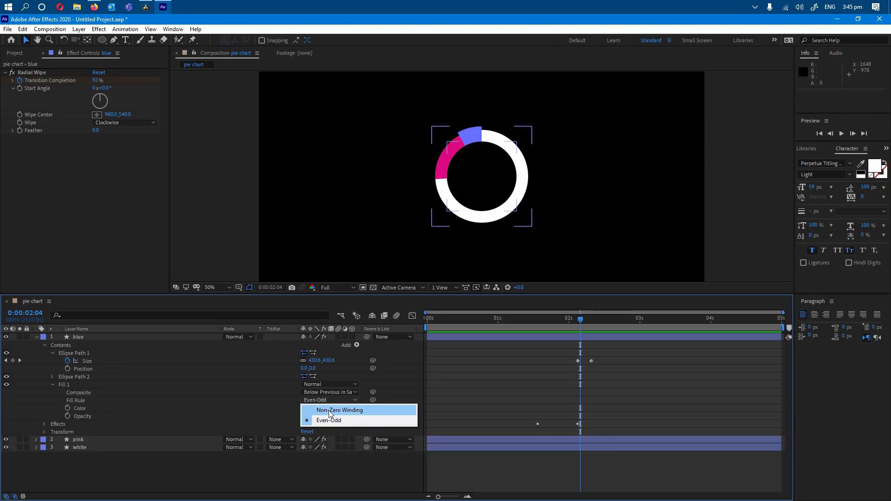
left_click(329, 410)
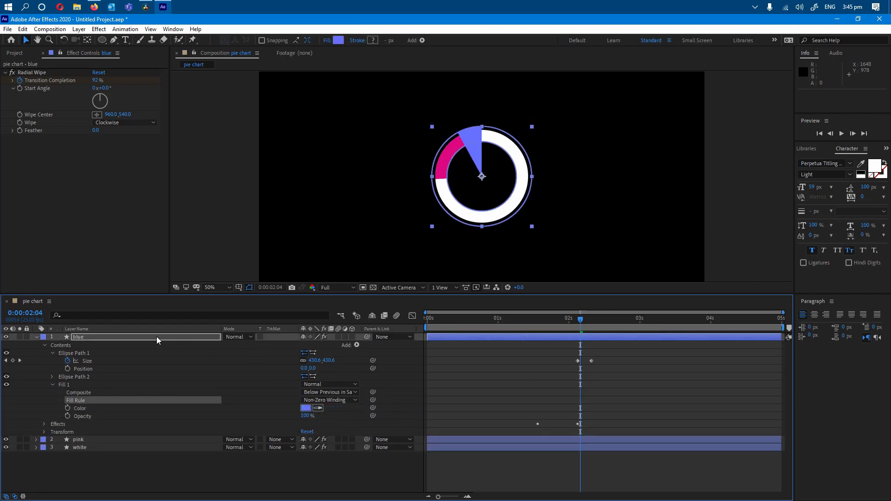
left_click(36, 338)
Change the Fill Rule of the pink layer's Fill 1 to Non-Zero Winding.
left_click(37, 346)
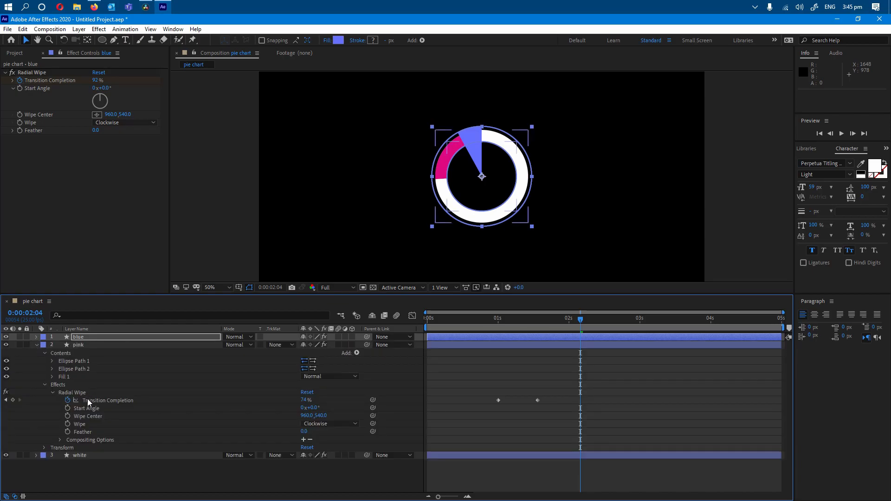
left_click(63, 377)
left_click(52, 377)
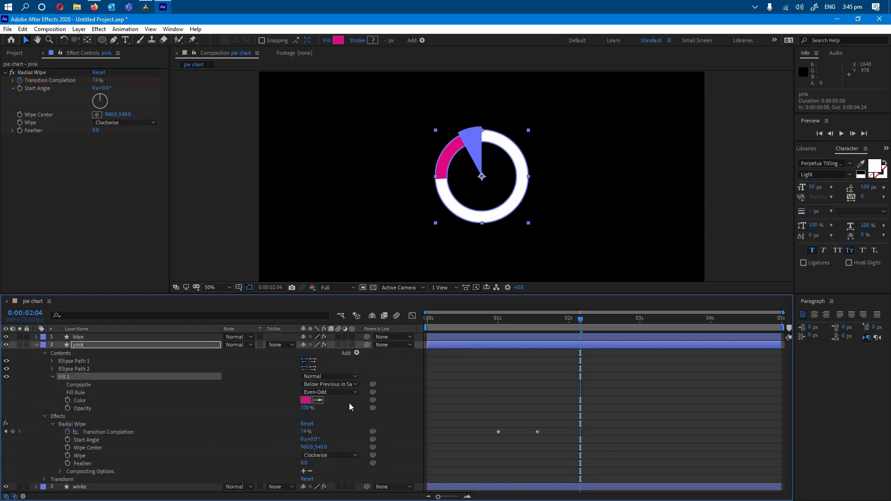
left_click(327, 393)
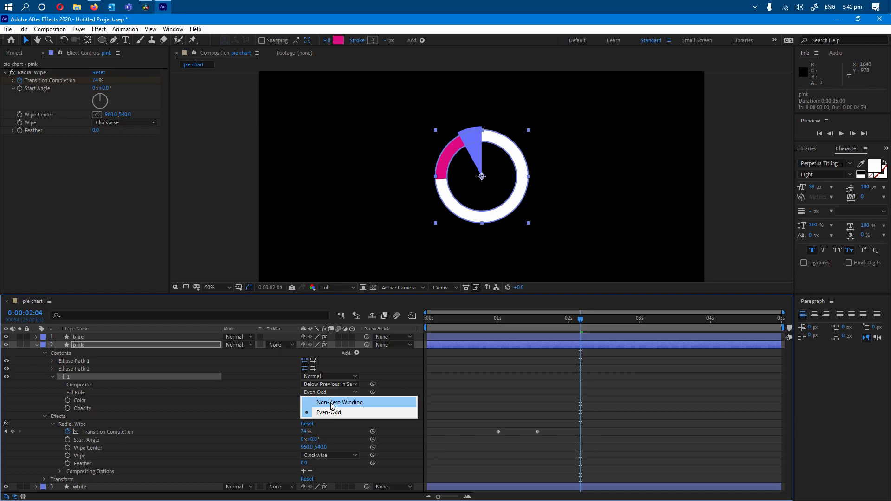
left_click(330, 402)
left_click(37, 345)
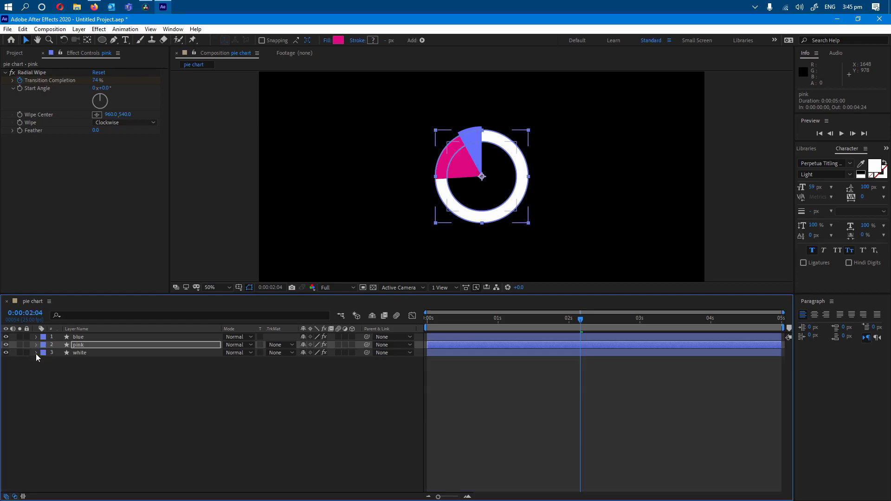
Set the Fill Rule of the white layer's Fill 1 to Non-Zero Winding and preview the solid pie animation from the start.
left_click(36, 353)
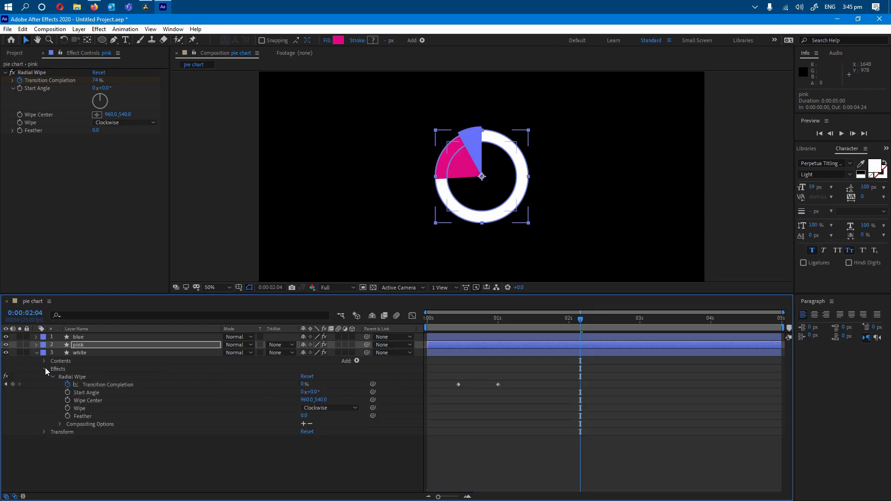
left_click(44, 368)
left_click(44, 360)
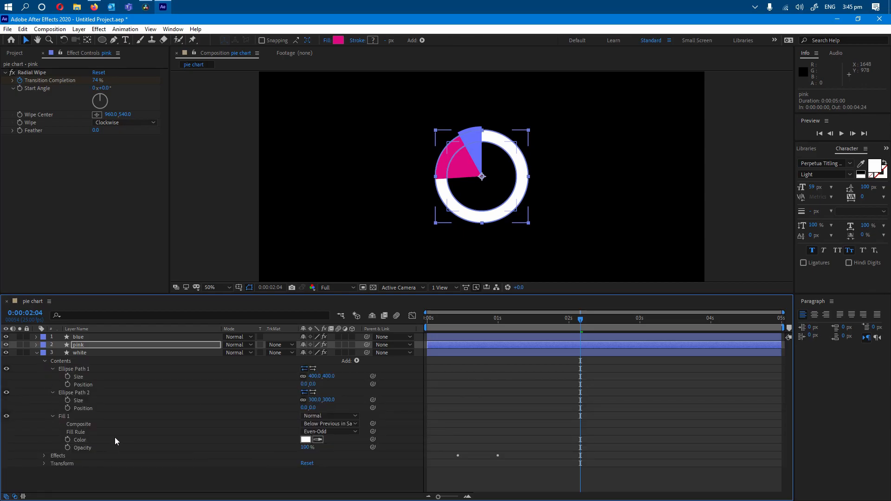
left_click(329, 431)
left_click(326, 441)
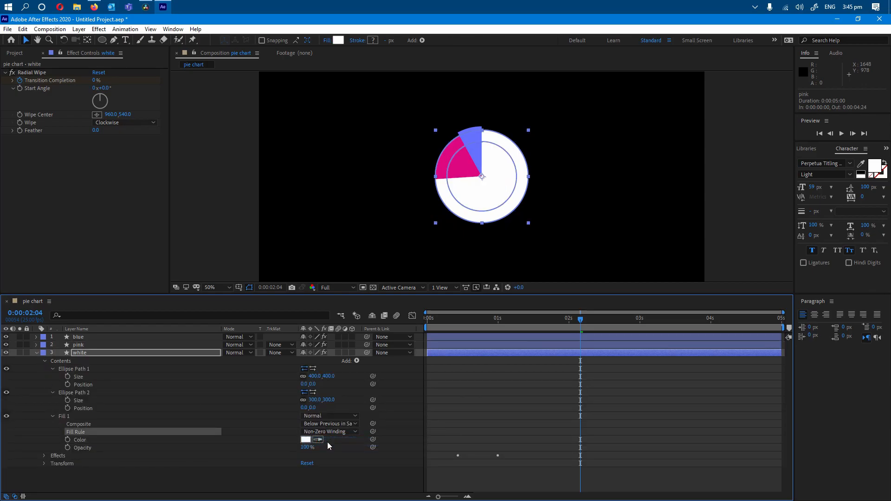
left_click(730, 221)
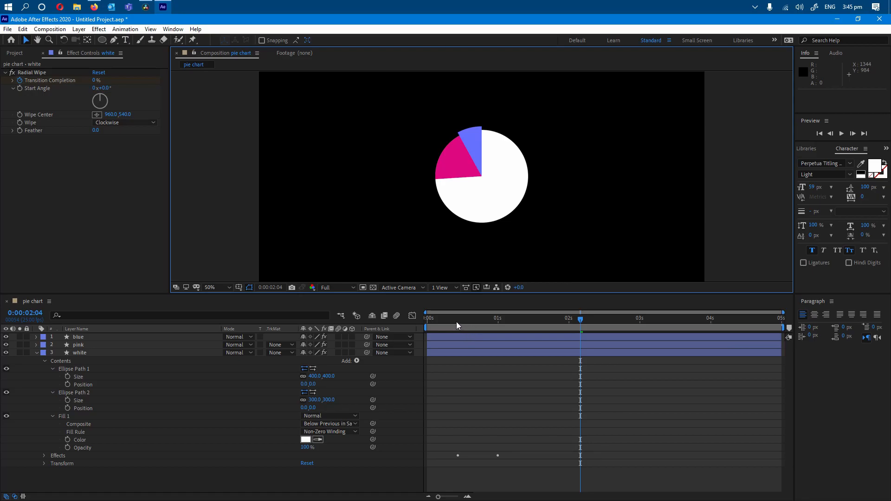
left_click_drag(456, 322, 375, 322)
key("space")
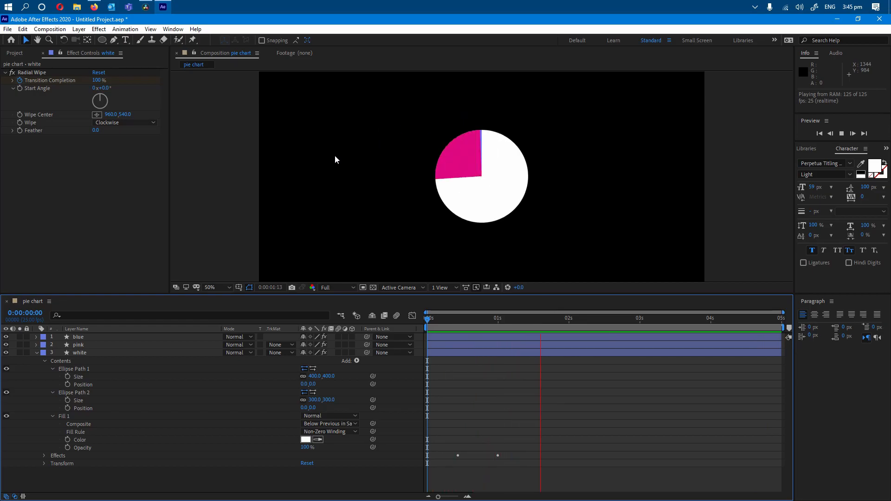
Add graduation hat.ai from the icons folder to the pie chart composition, beneath the white layer.
left_click(14, 56)
left_click(4, 145)
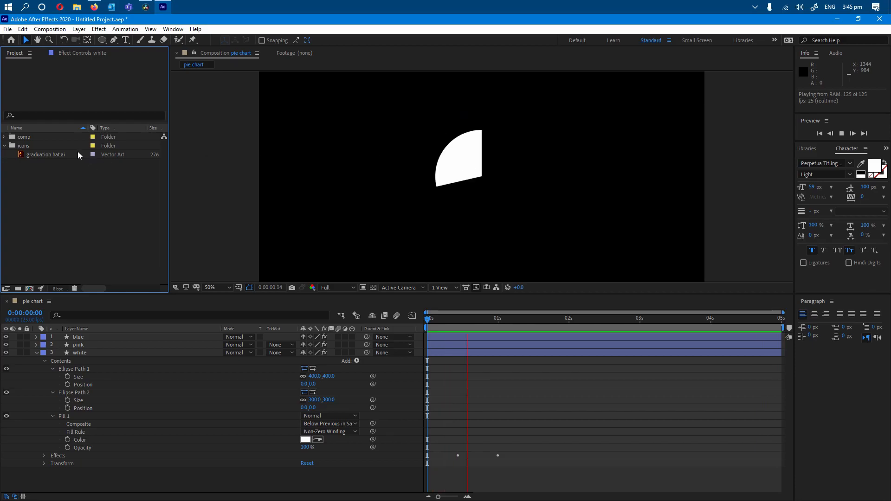
left_click(44, 154)
left_click(37, 352)
left_click_drag(51, 154, 79, 389)
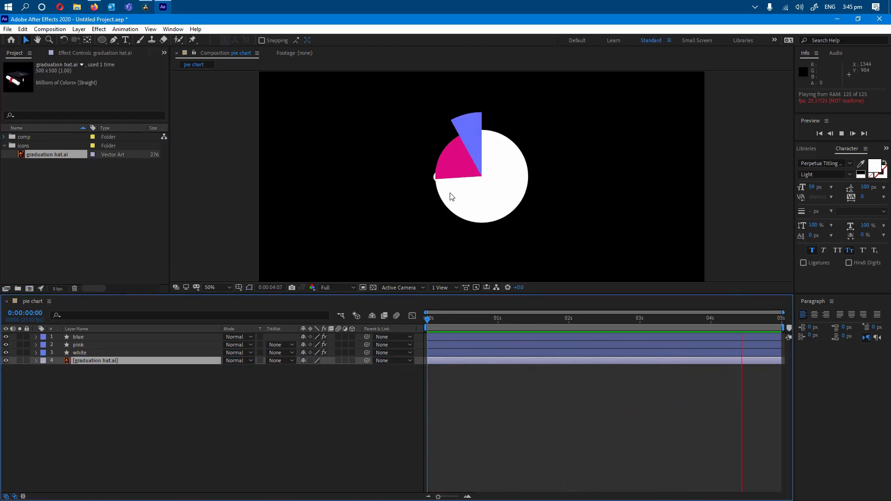
Lock the blue, pink and white layers and move the graduation hat left of the pie to about 444, 530.
left_click_drag(26, 337, 26, 352)
left_click(477, 182)
left_click_drag(472, 172, 352, 168)
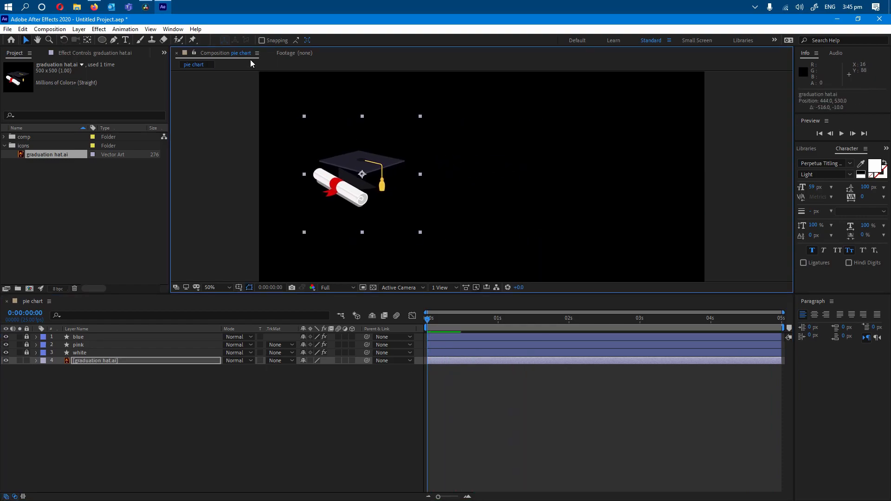
left_click(109, 478)
left_click_drag(428, 320, 684, 333)
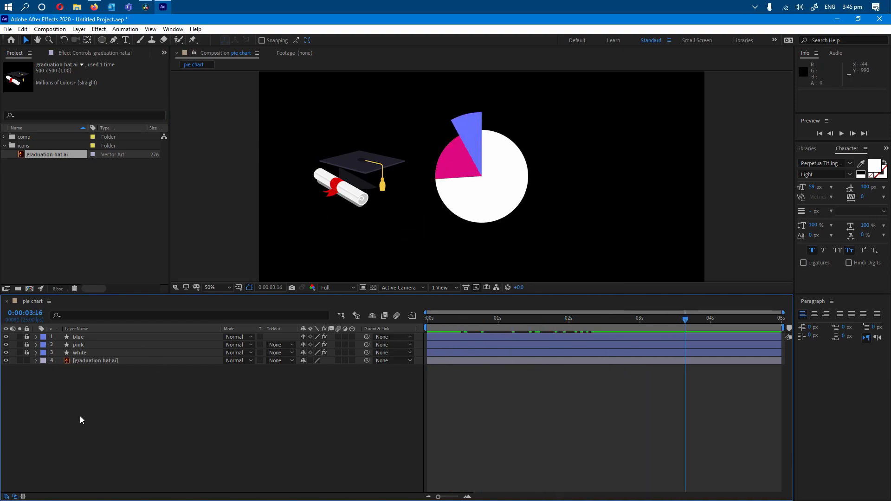
Create a 1920 by 1080 medium gray-cyan solid and place it beneath all other layers as the background.
right_click(86, 292)
mouse_move(167, 299)
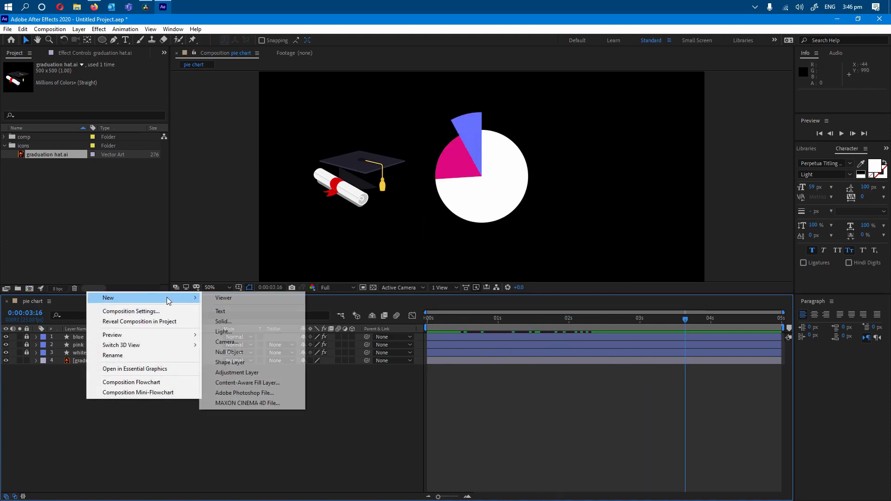
left_click(227, 322)
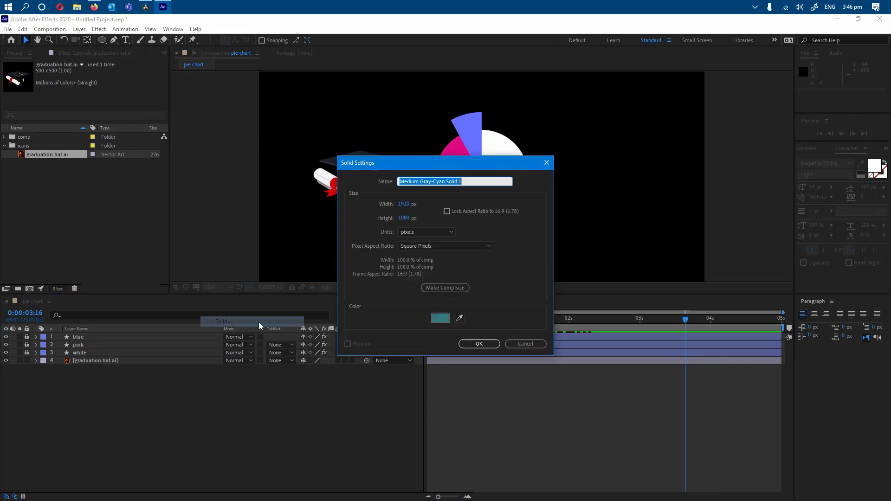
left_click(478, 344)
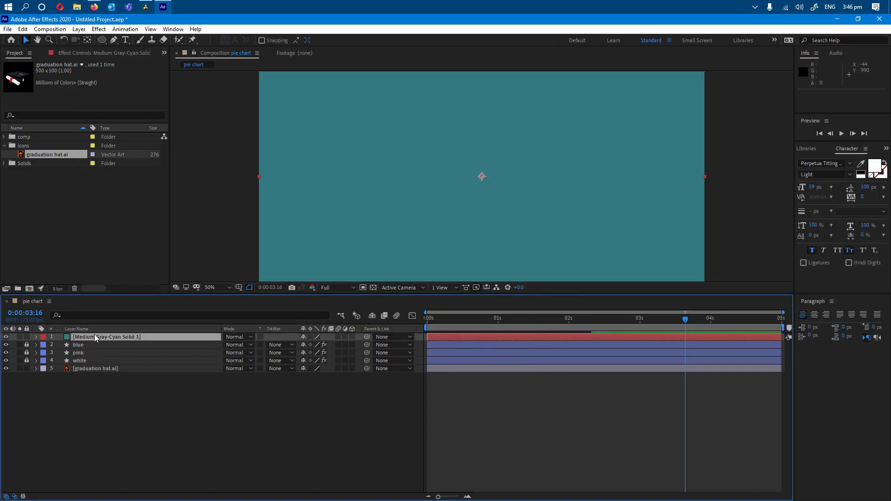
left_click_drag(95, 337, 98, 383)
left_click_drag(423, 322, 731, 332)
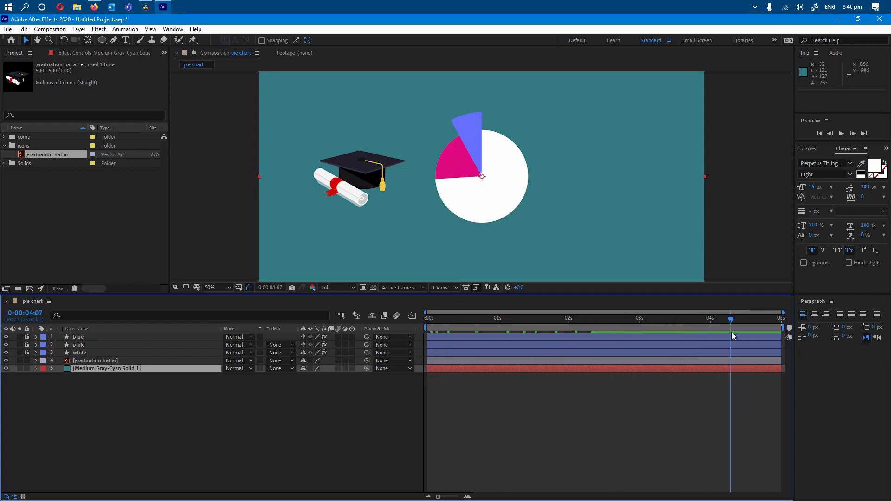